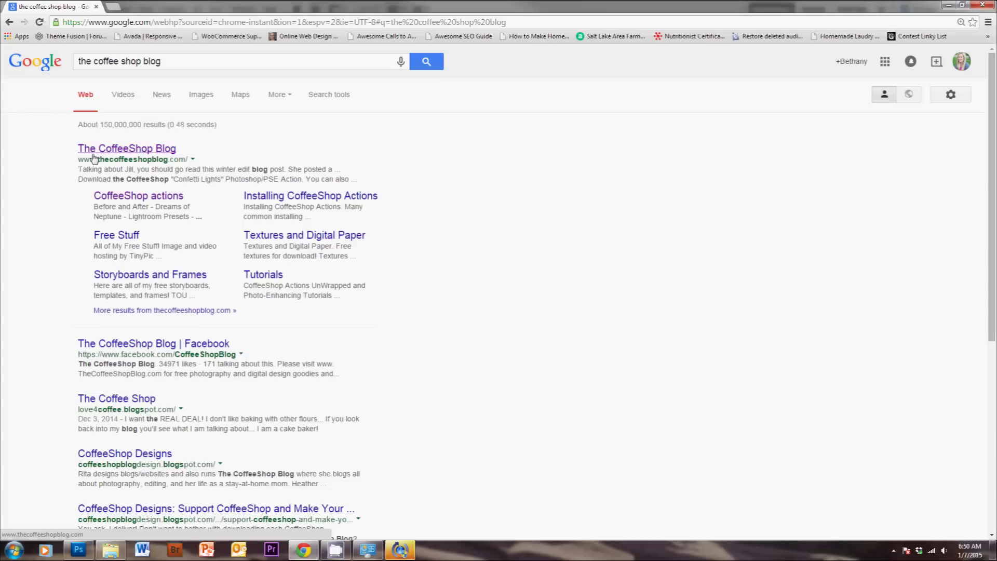
Open The CoffeeShop Blog result and go to its Free Stuff > CS/PSE Actions page.
click(94, 155)
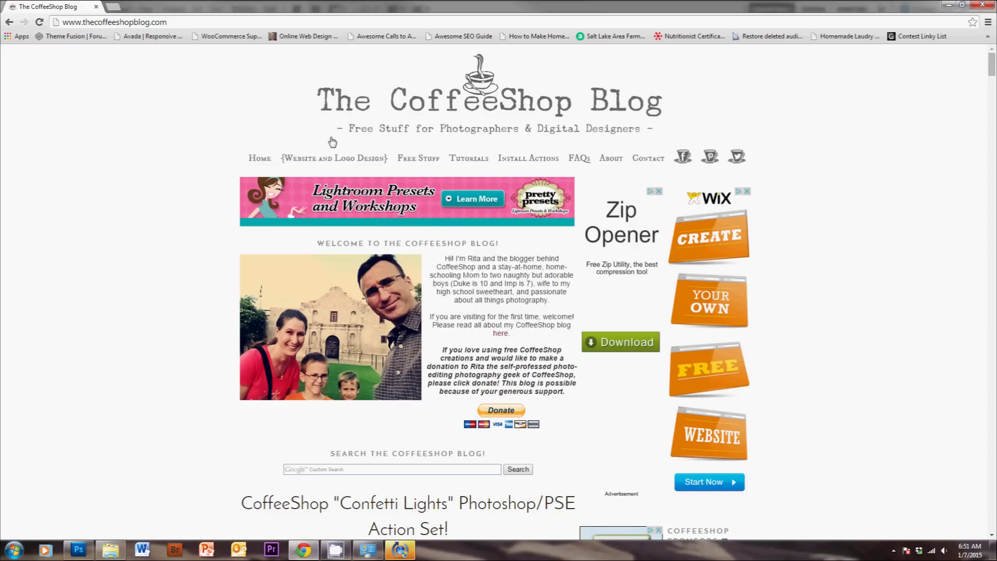
mouse_move(418, 159)
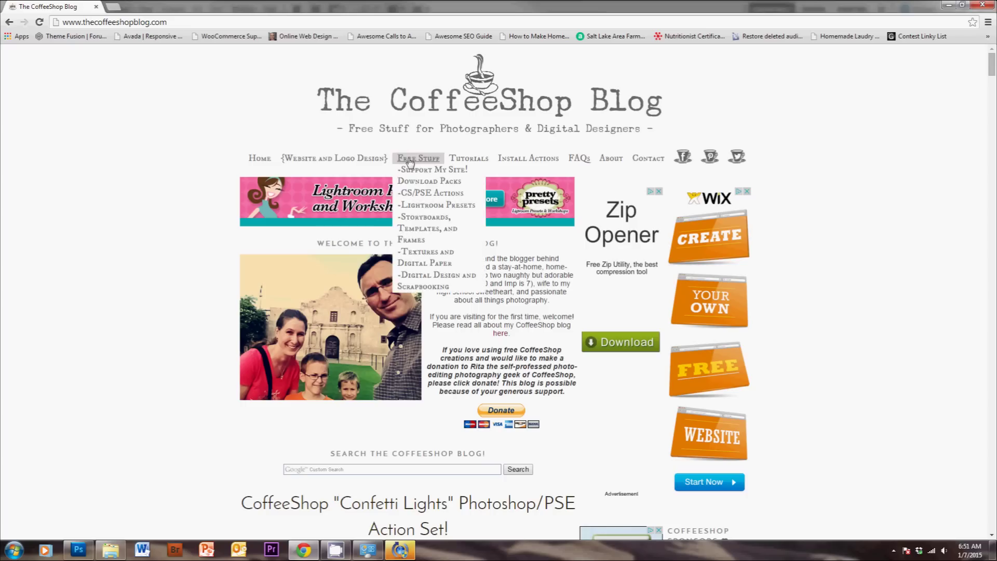
click(421, 195)
Scroll through the list of available Photoshop/PSE actions.
scroll(188, 316, down, 6)
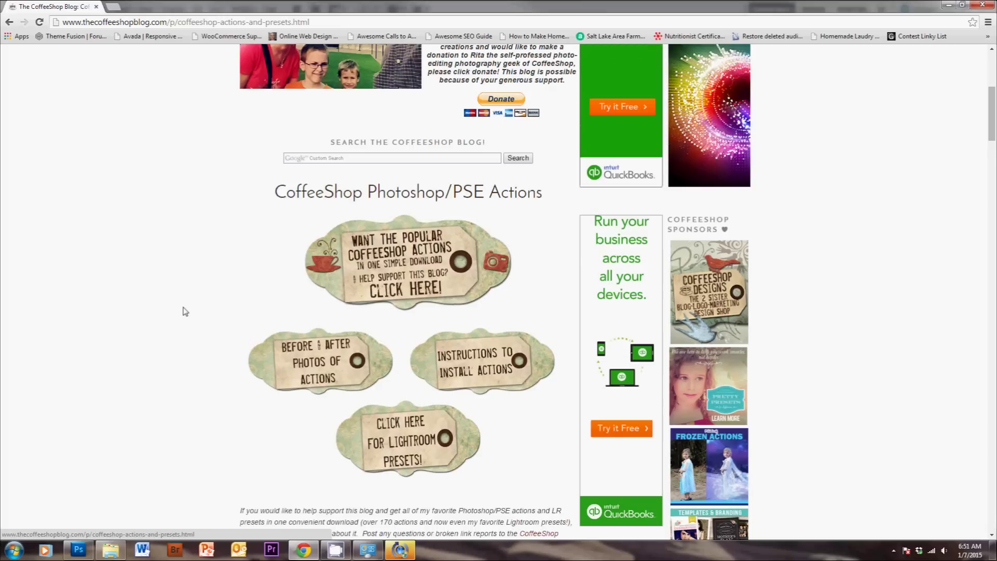
scroll(185, 312, down, 2)
scroll(185, 312, down, 5)
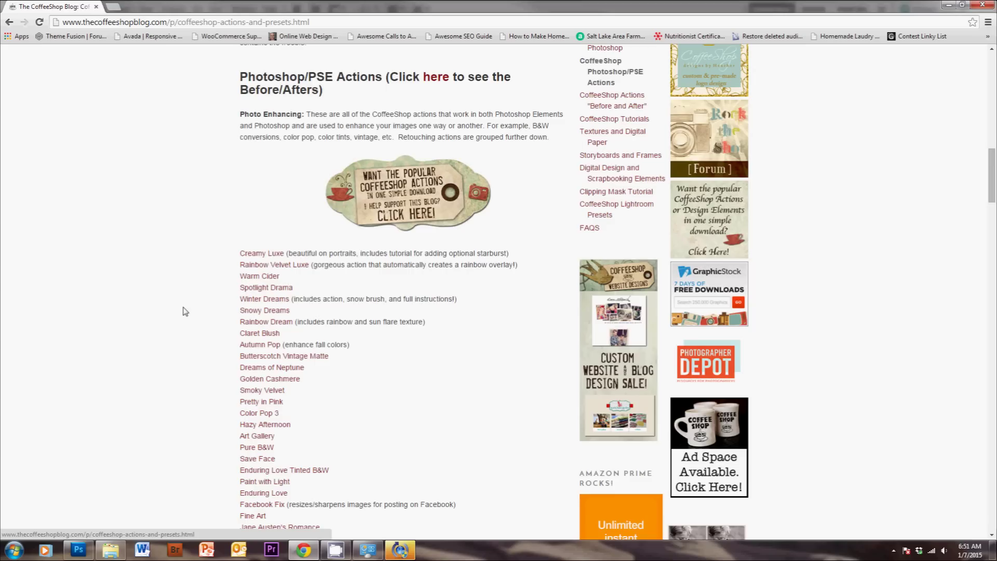
scroll(185, 312, down, 3)
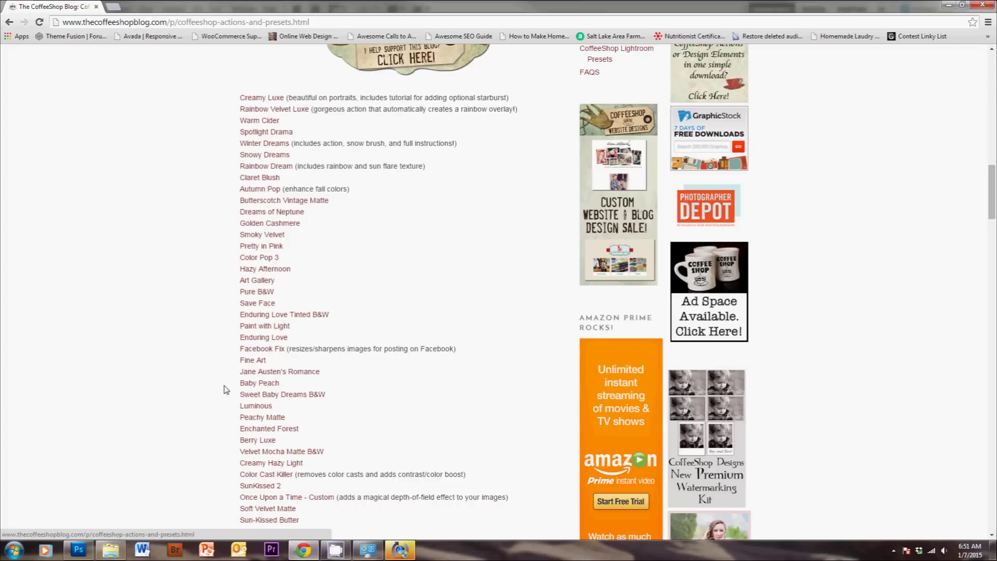
scroll(222, 395, down, 4)
scroll(223, 395, down, 6)
click(311, 21)
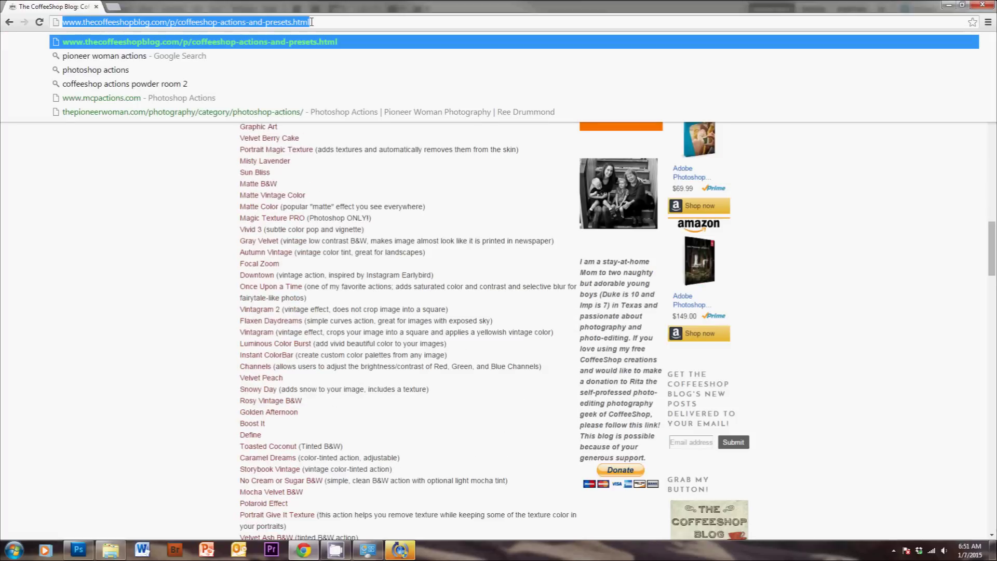
Load thepioneerwoman.com and search the site for 'actions', scrolling through the results.
text(thepioneerwoman.com)
key(Return)
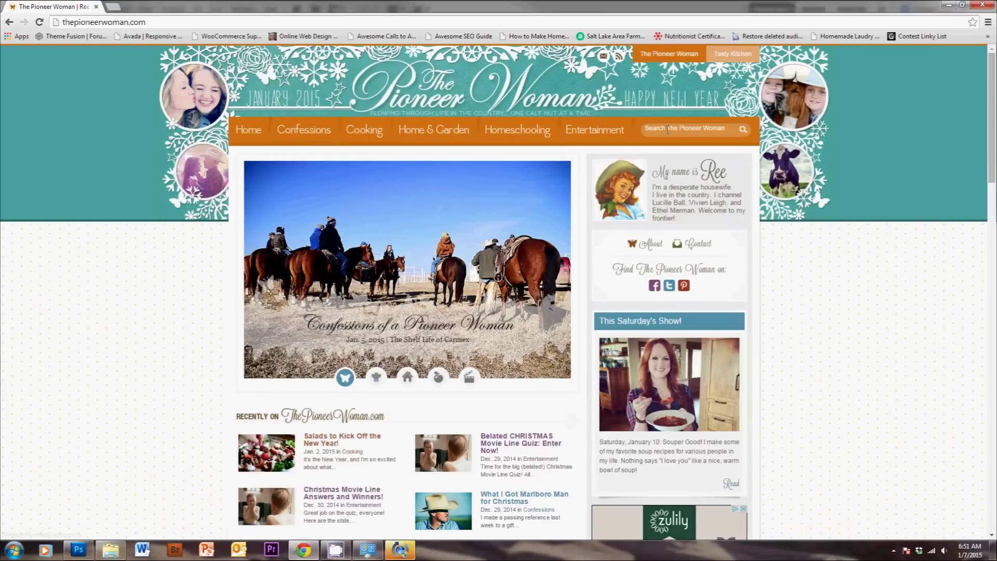
text(actions)
key(Return)
scroll(171, 331, down, 4)
scroll(172, 330, down, 20)
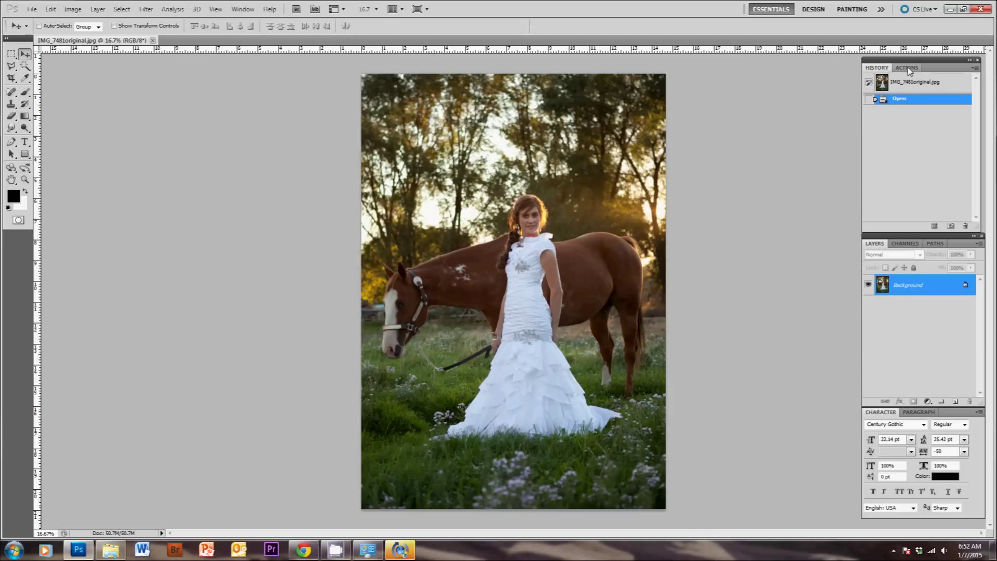
Show the Actions panel from the Window menu and reposition it.
click(243, 9)
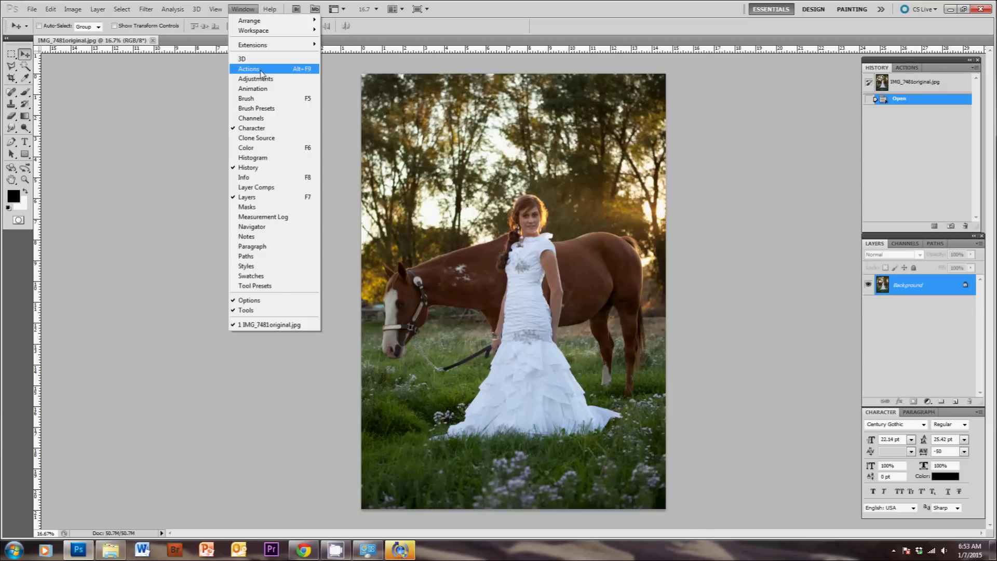
click(262, 72)
drag(726, 92, 878, 72)
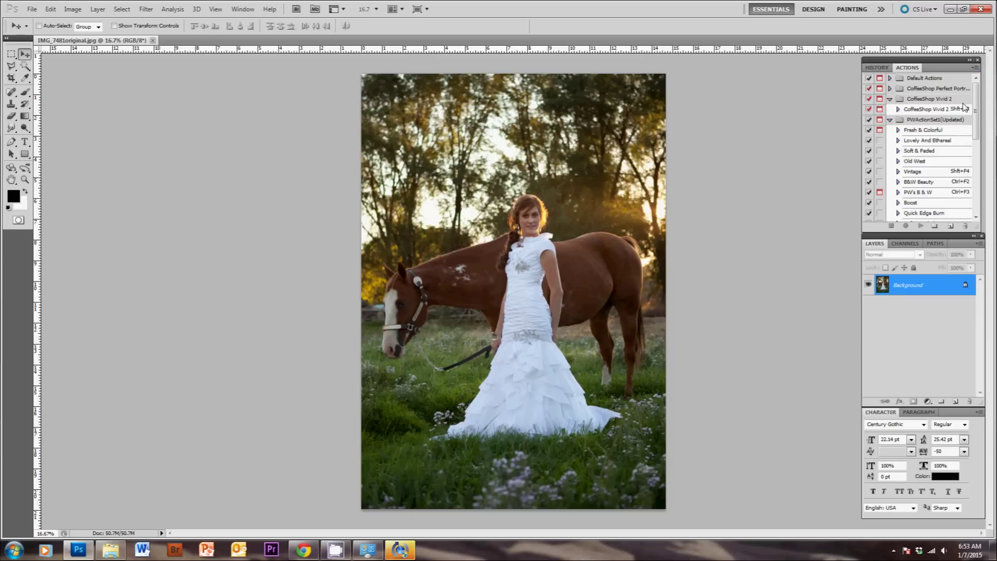
Load the CoffeeShop action set from Local Disk (E:) via the panel's Load Actions command.
click(976, 67)
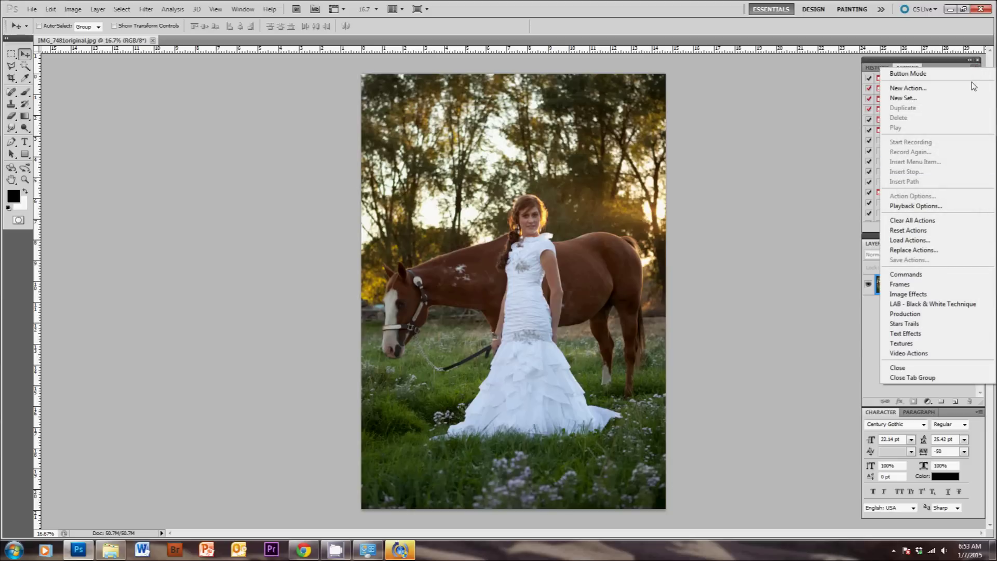
click(907, 240)
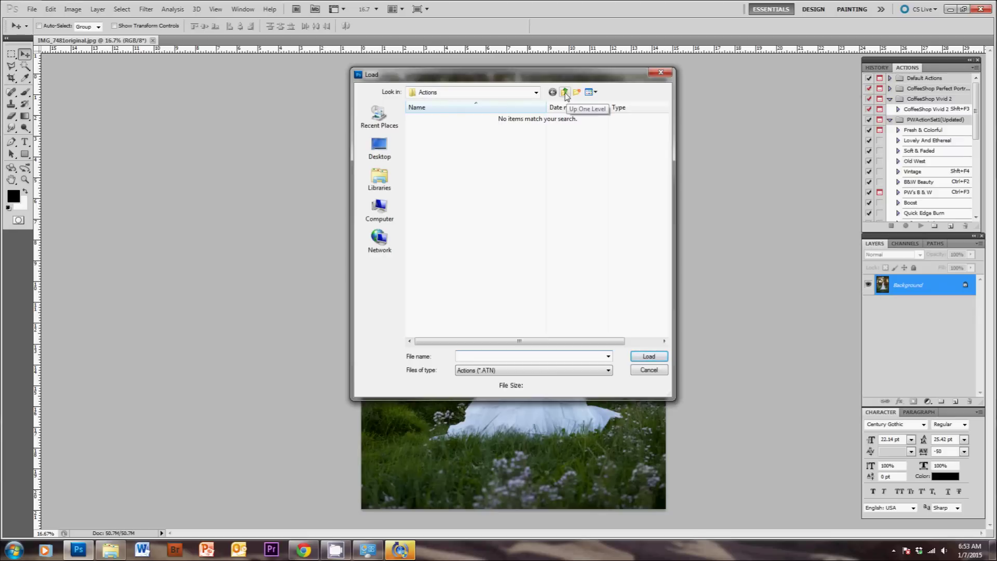
click(565, 94)
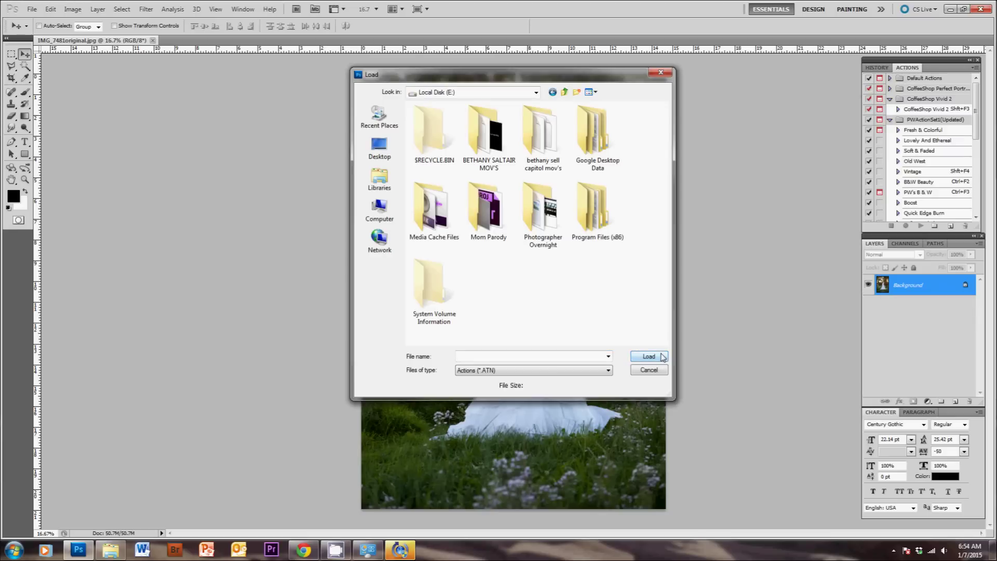
click(649, 370)
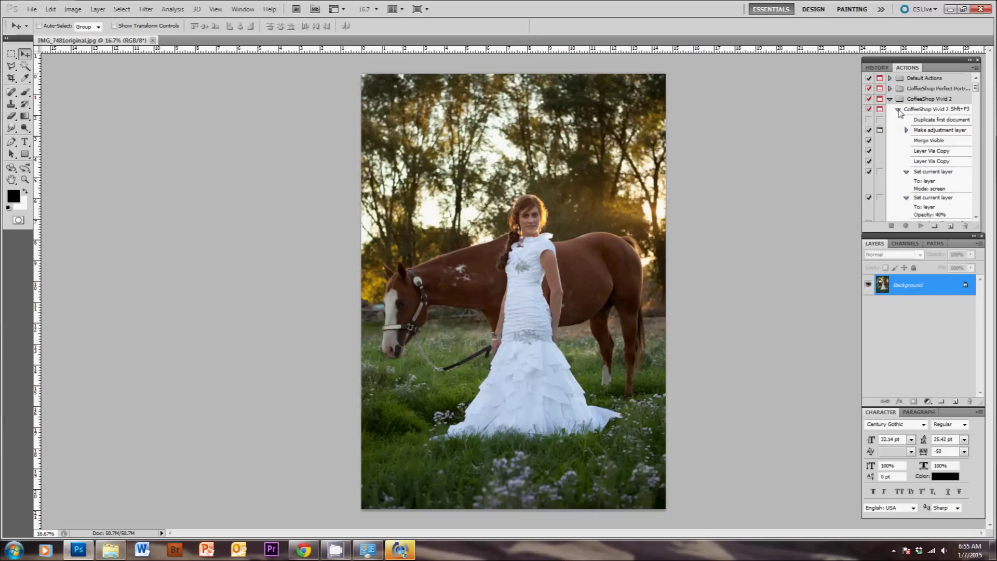
Play CoffeeShop Vivid 2, accepting the Levels 1 layer and setting midtones to 1.20.
click(906, 111)
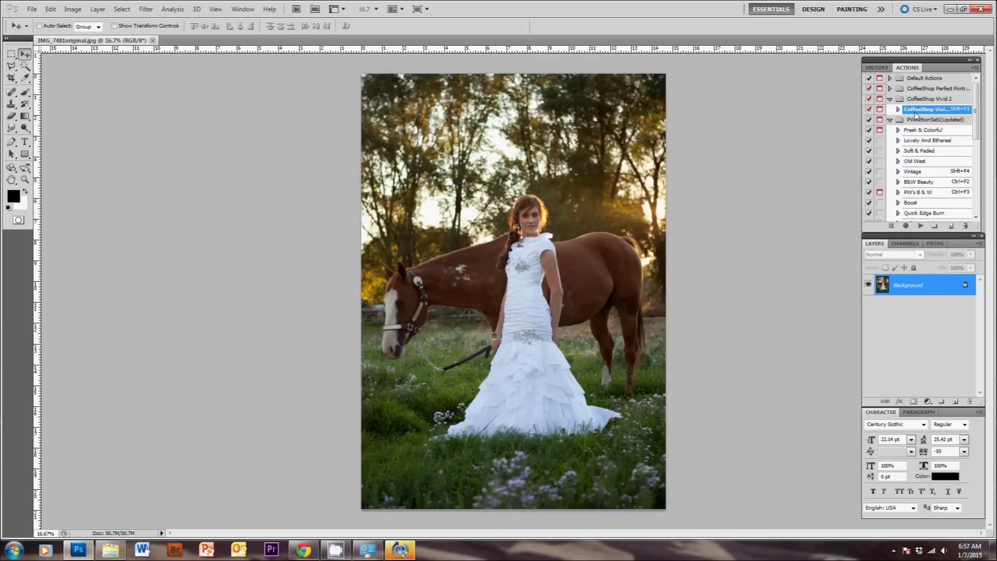
click(975, 69)
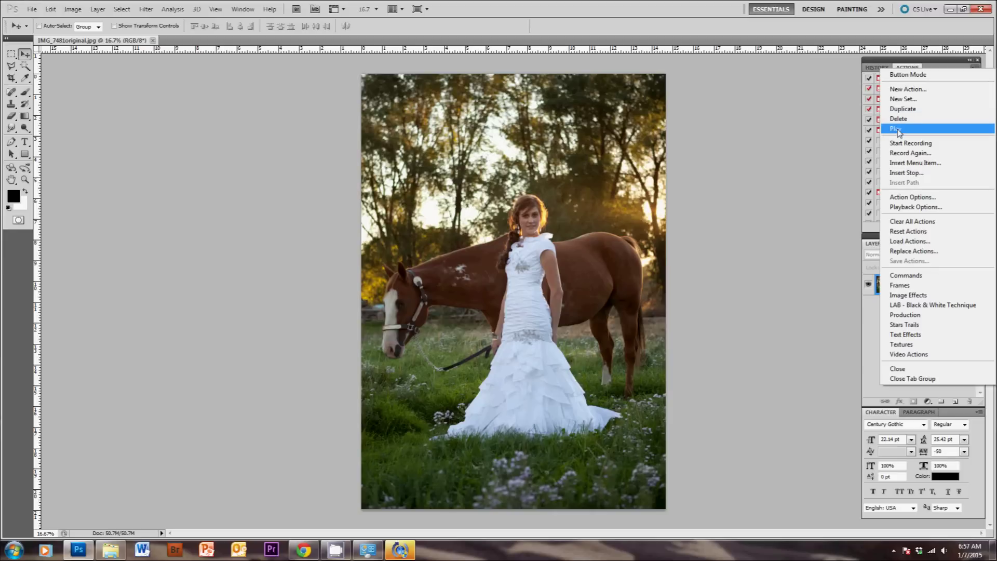
click(898, 130)
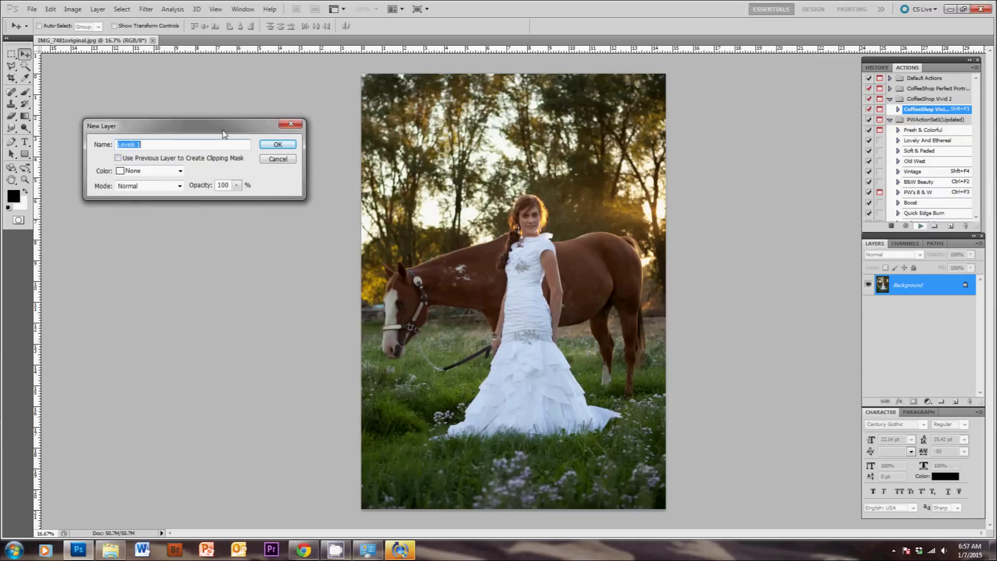
click(284, 148)
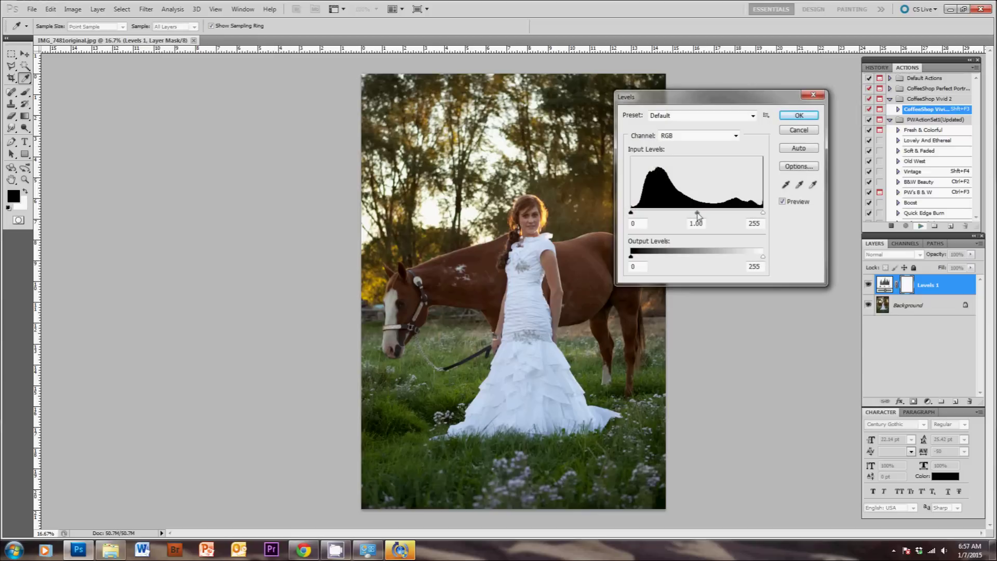
drag(698, 214, 695, 216)
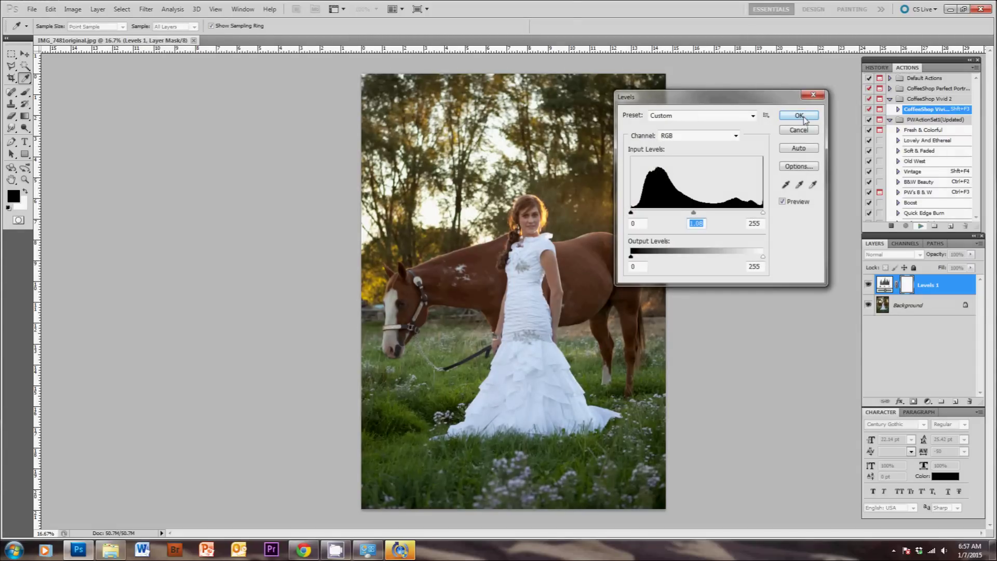
click(804, 116)
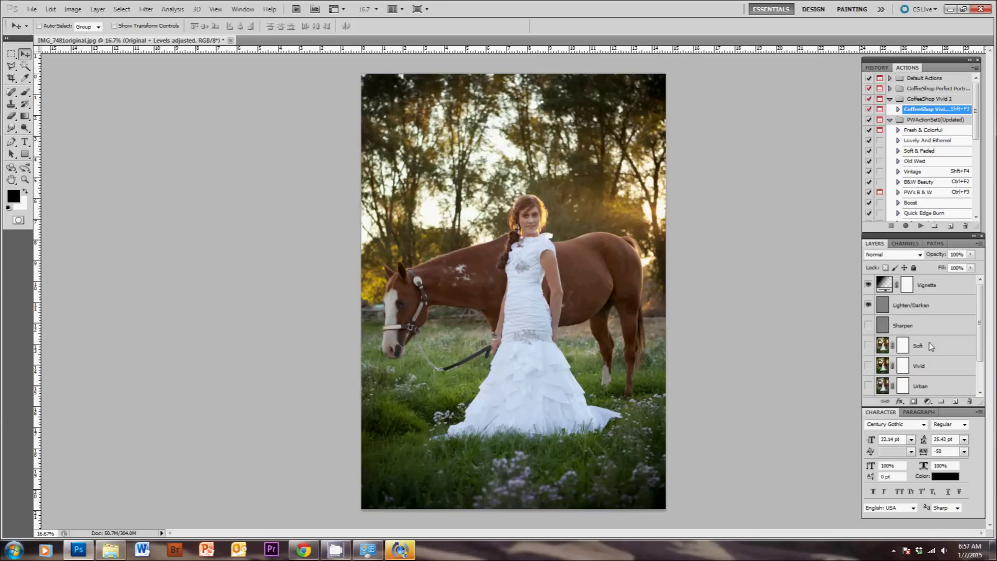
Compare with the Vignette layer hidden, then lower its opacity to 37%.
click(869, 285)
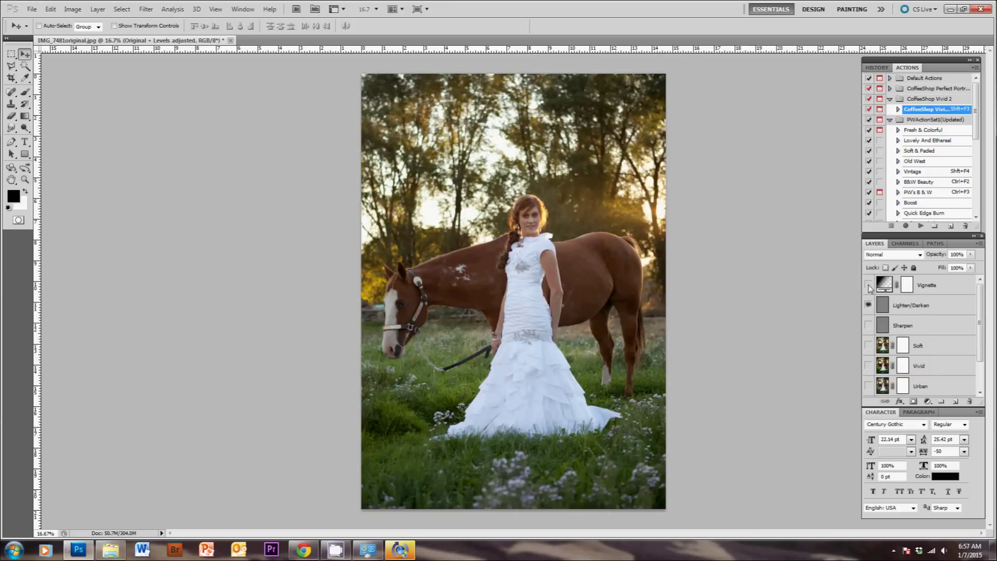
click(869, 286)
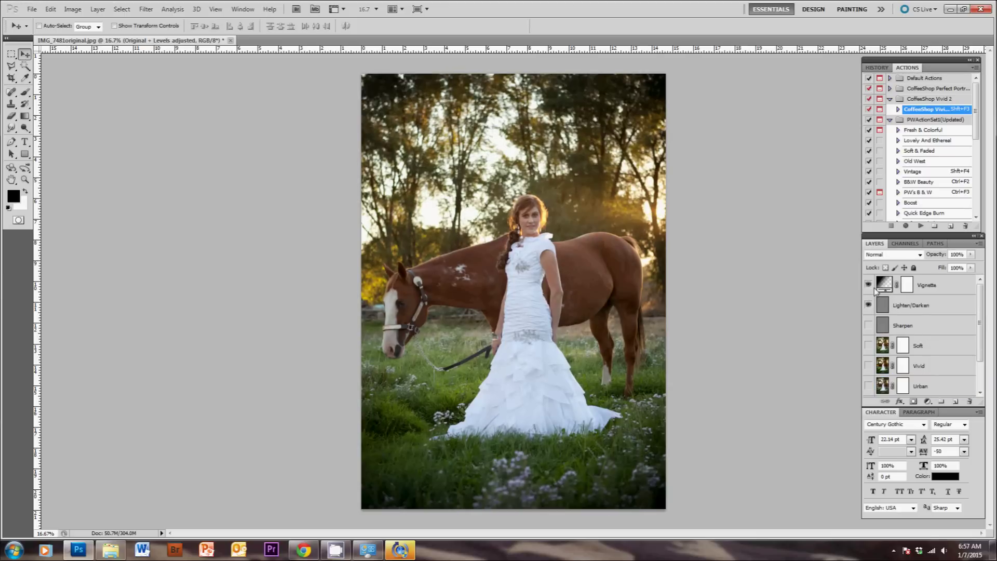
click(937, 291)
click(971, 255)
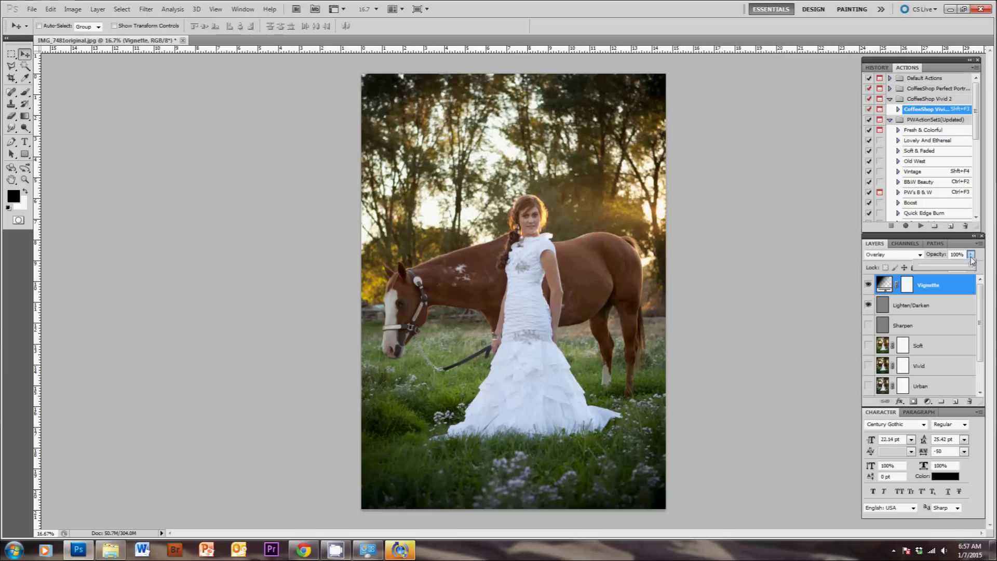
mouse_move(951, 264)
mouse_down()
mouse_move(920, 262)
mouse_move(940, 262)
mouse_up()
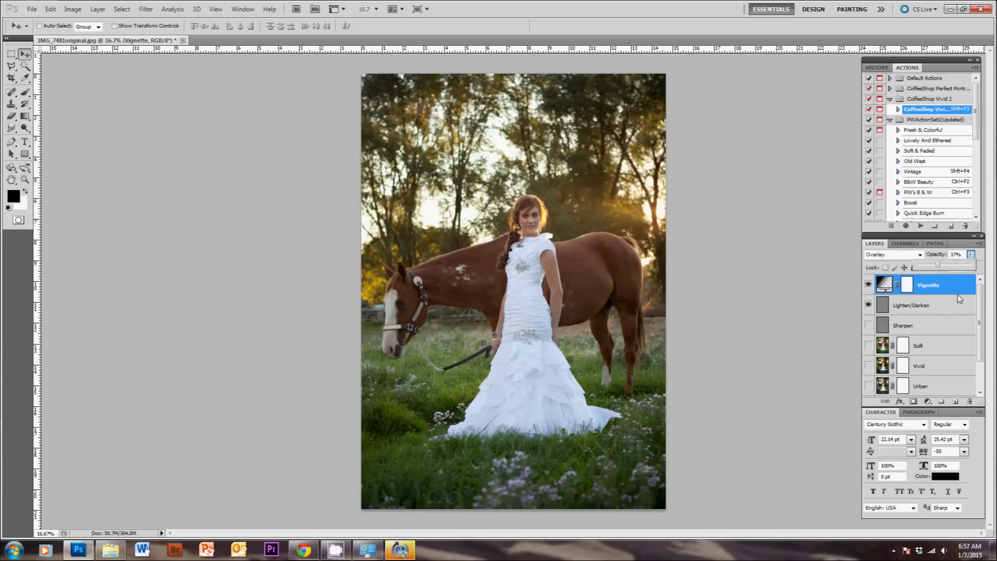
click(935, 346)
Preview the Soft, Vivid, Urban and Bright layers one at a time, leaving each hidden.
scroll(937, 321, down, 2)
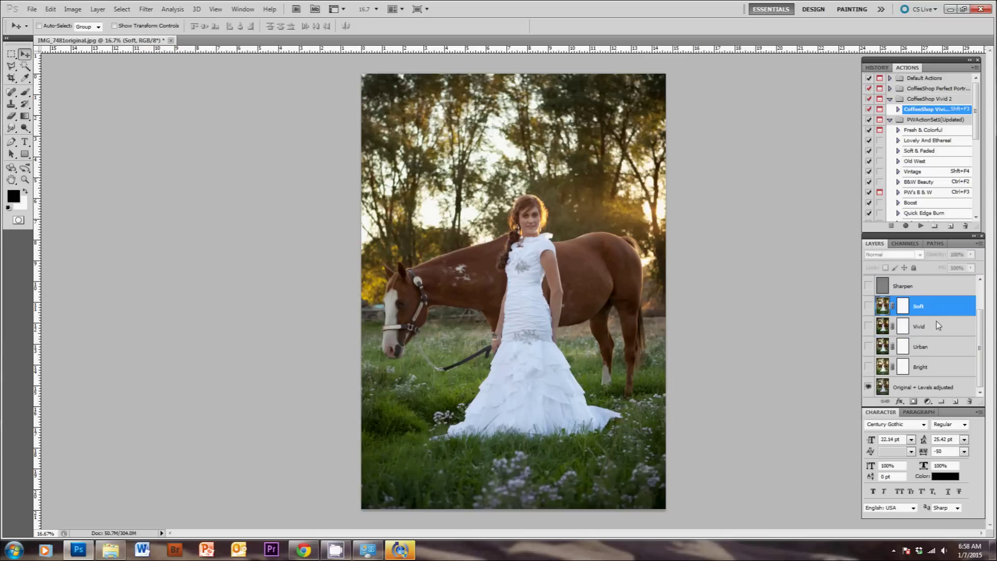
click(869, 307)
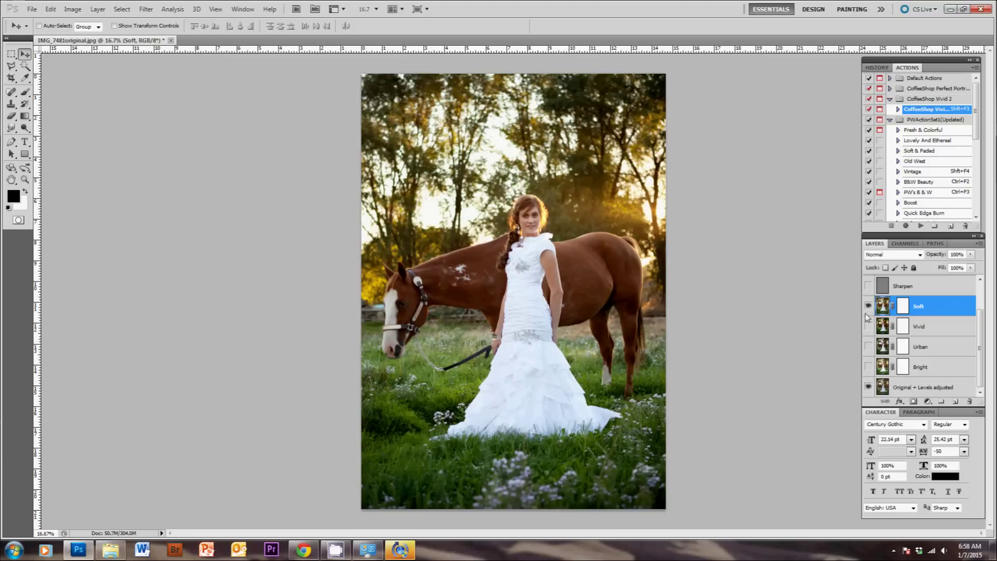
click(868, 308)
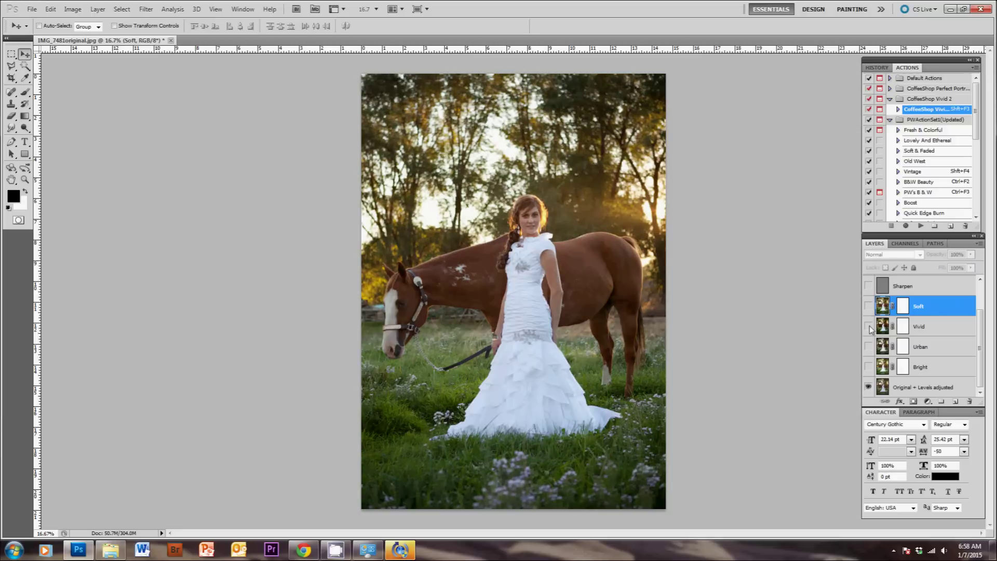
click(869, 327)
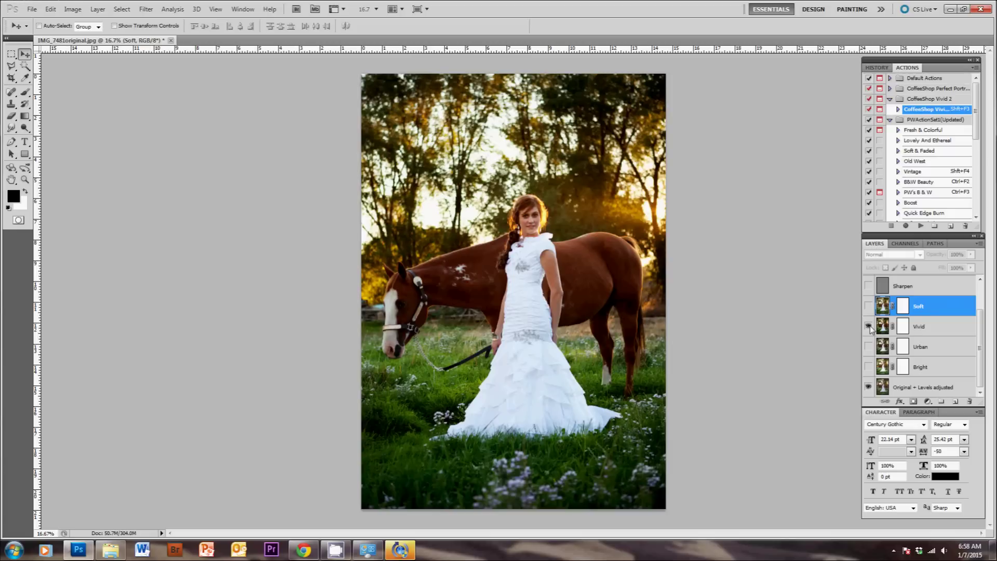
click(869, 327)
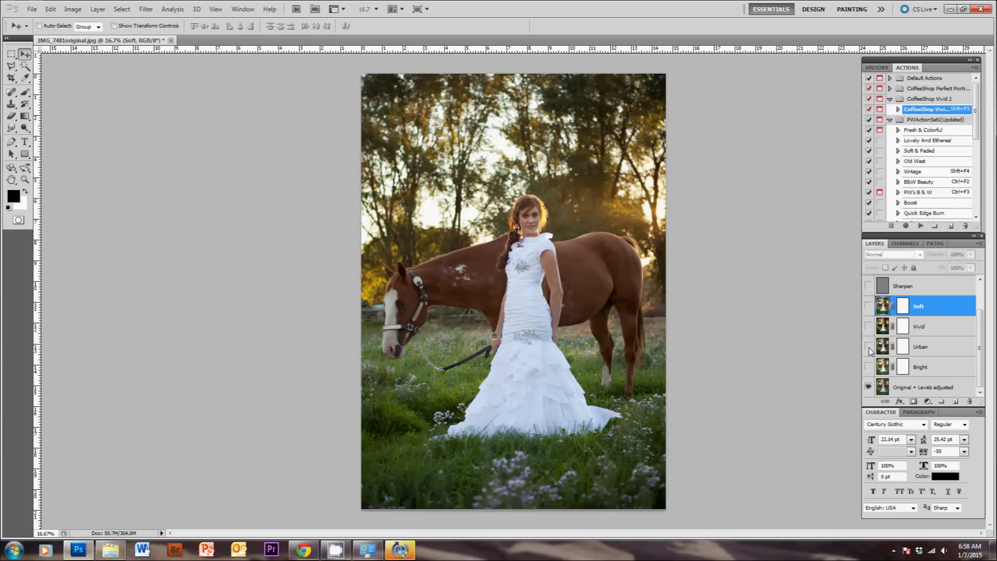
click(869, 346)
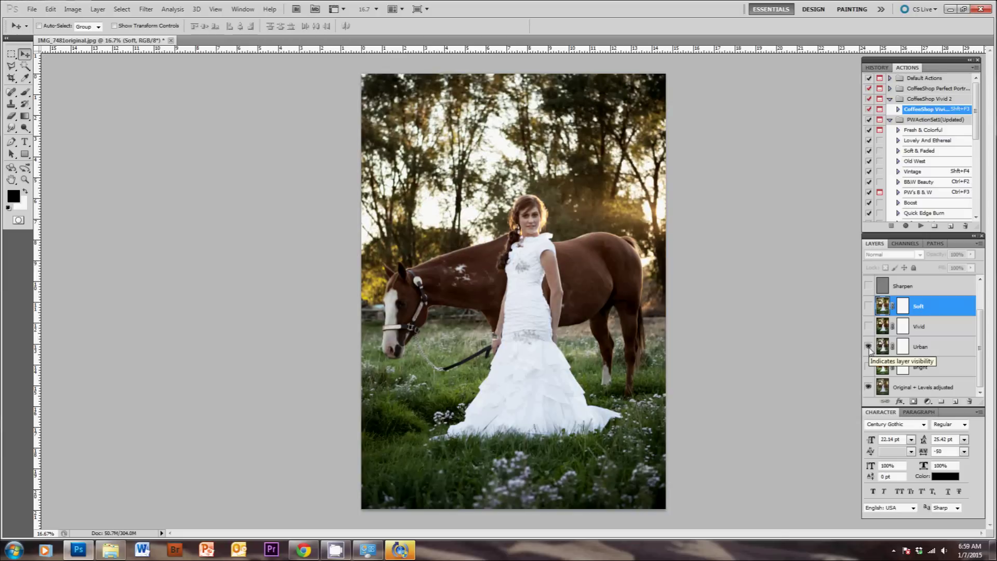
click(868, 346)
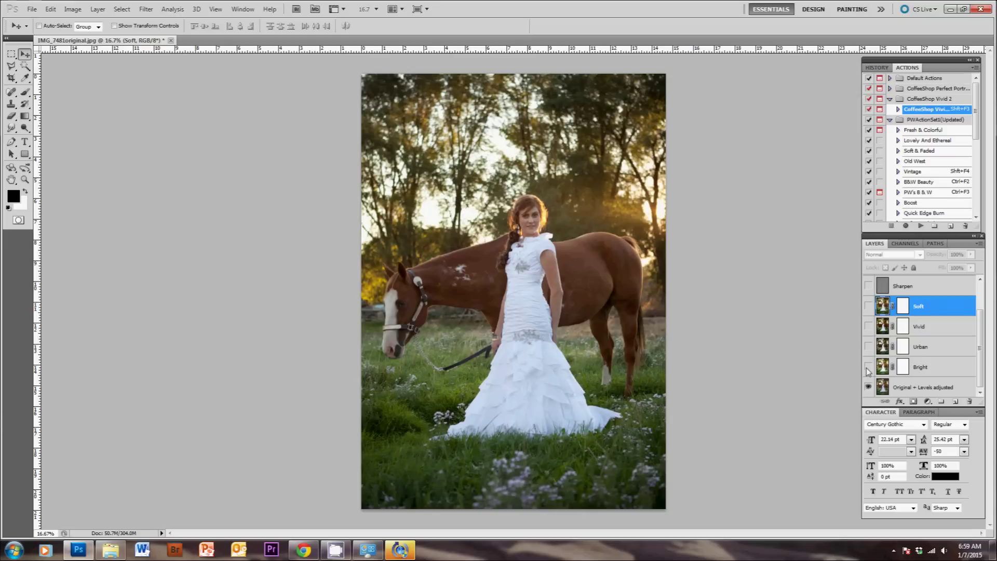
click(869, 368)
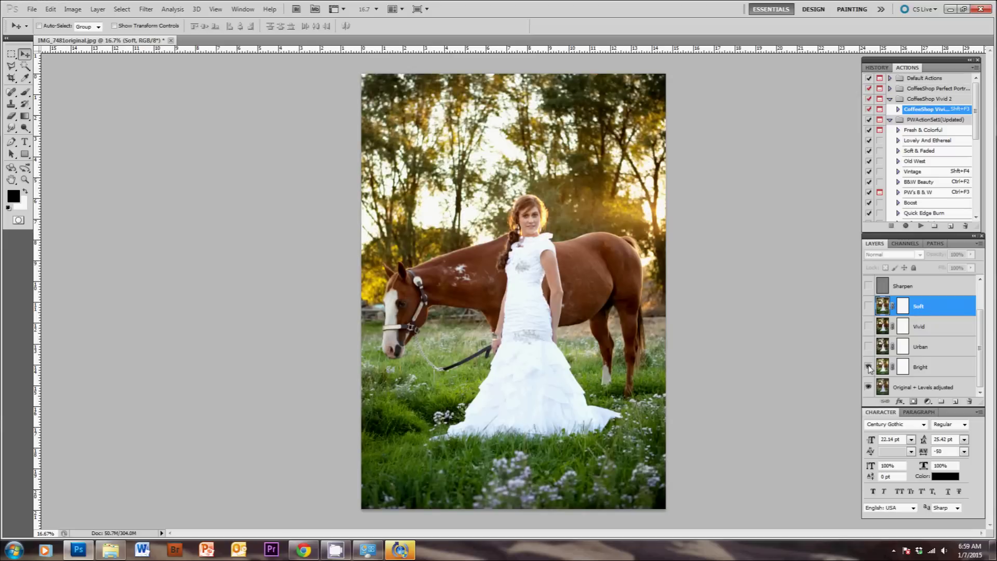
click(869, 367)
Show the Soft layer at 93% opacity and turn on the Sharpen layer.
click(869, 306)
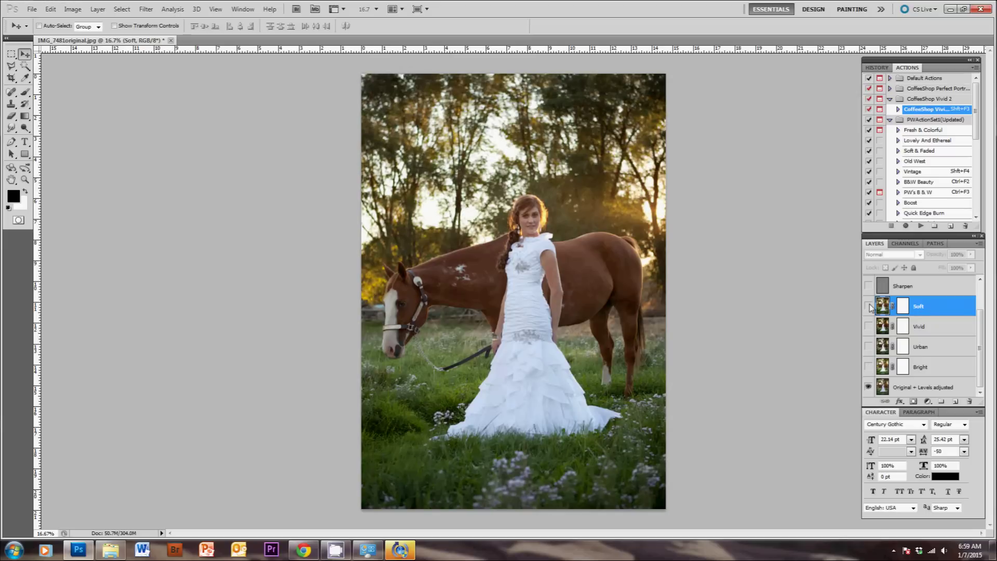
click(971, 255)
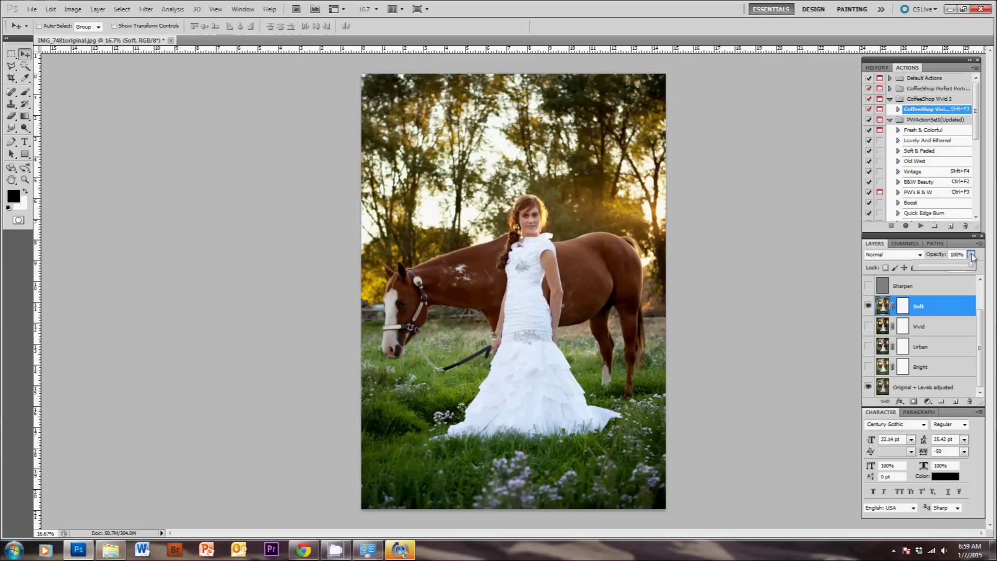
drag(961, 264, 958, 265)
click(938, 284)
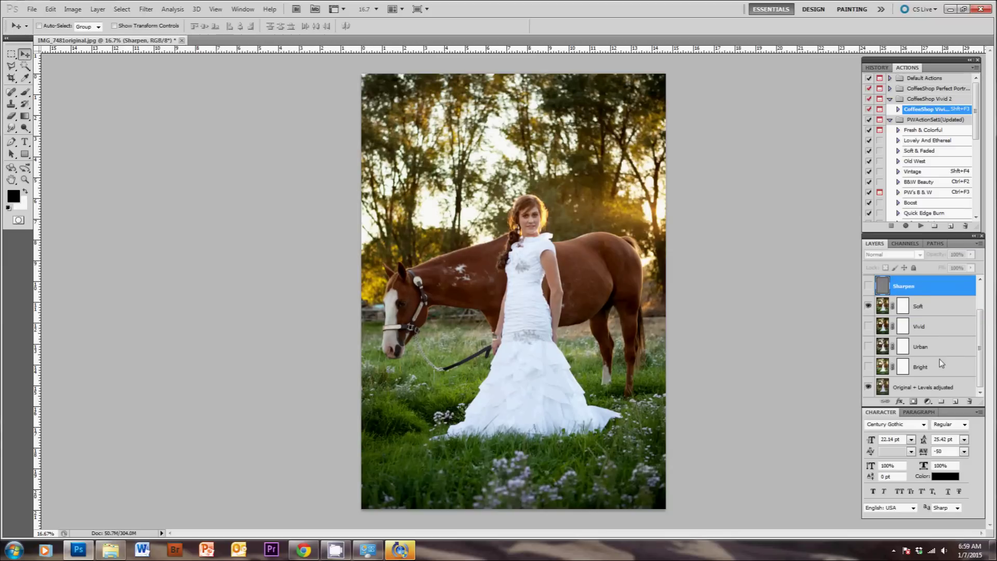
scroll(939, 360, up, 2)
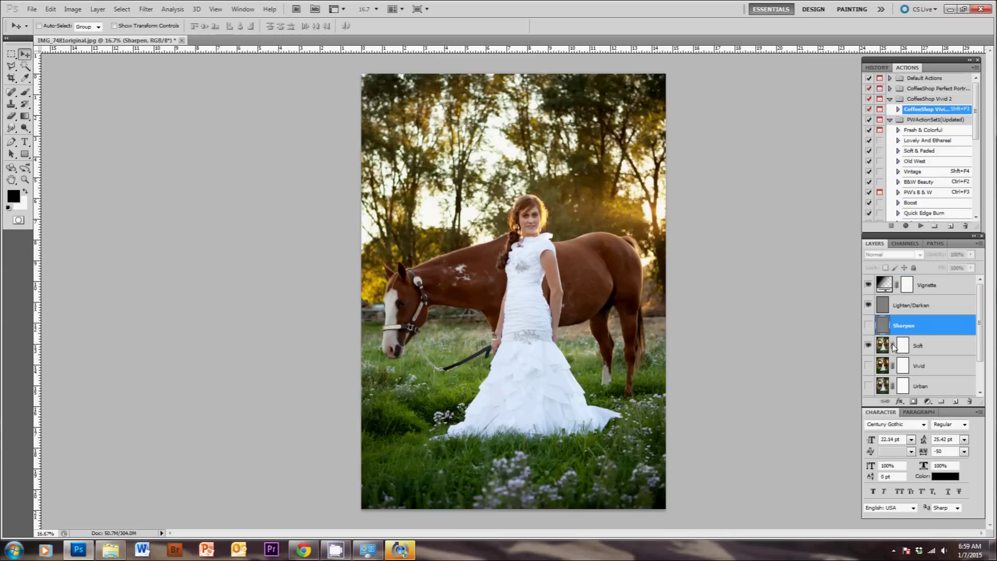
click(870, 326)
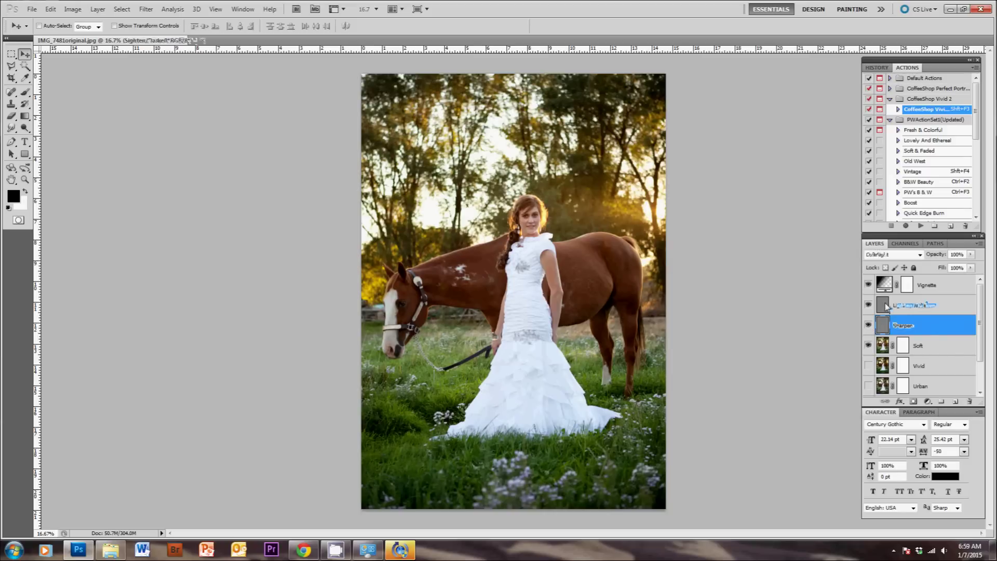
click(887, 307)
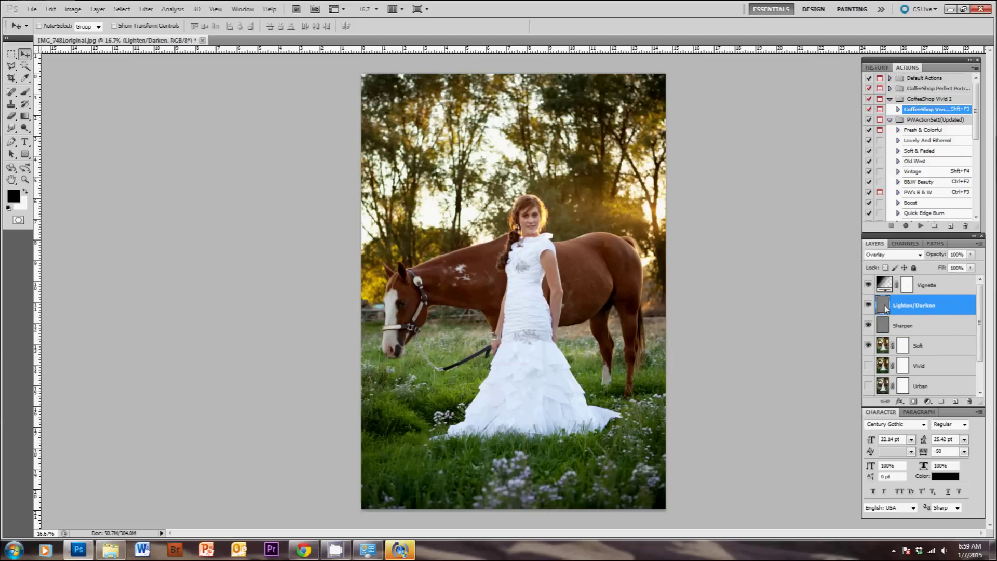
Flatten the image from the Sharpen layer's context menu and dismiss the Save As dialog.
right_click(940, 323)
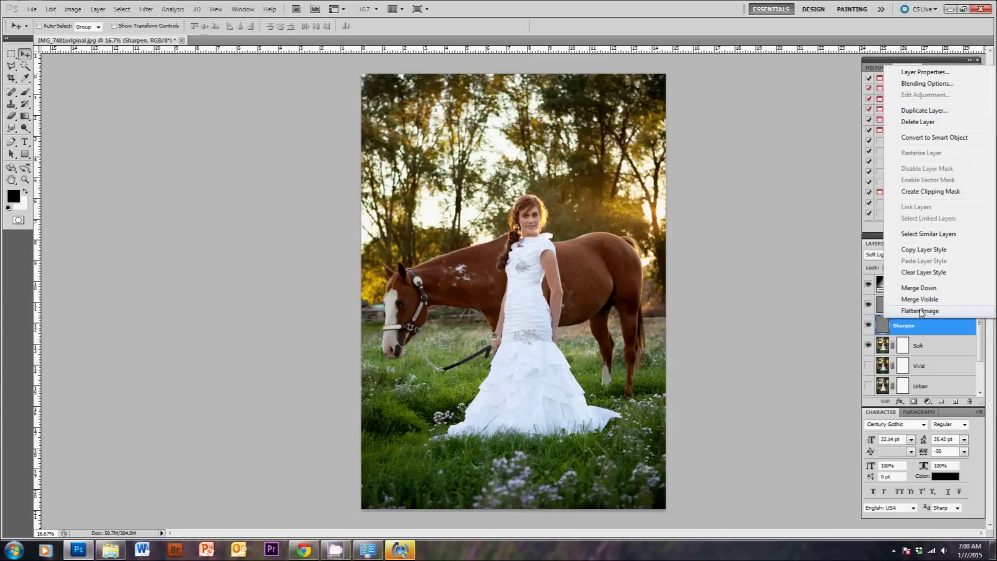
click(920, 311)
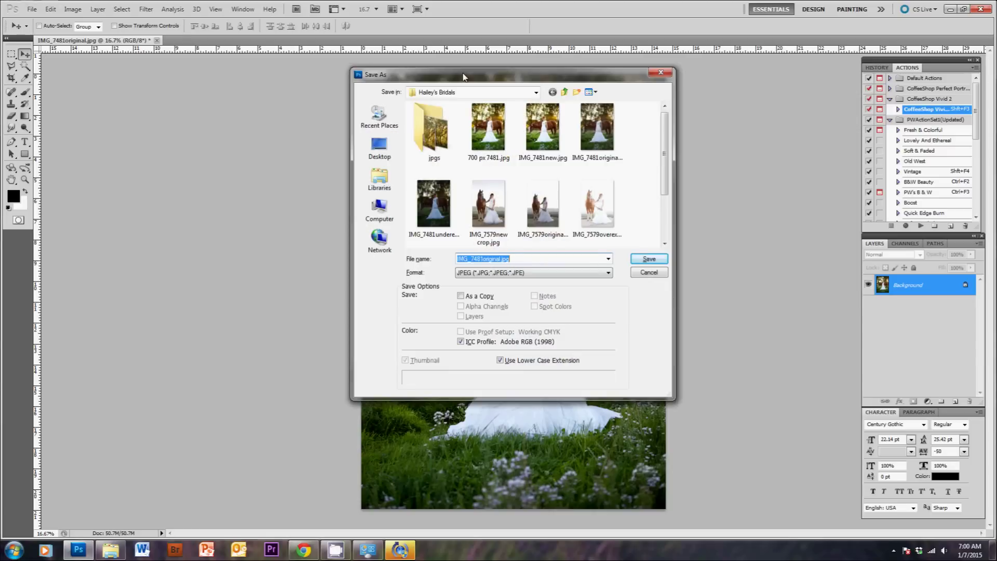
key(Escape)
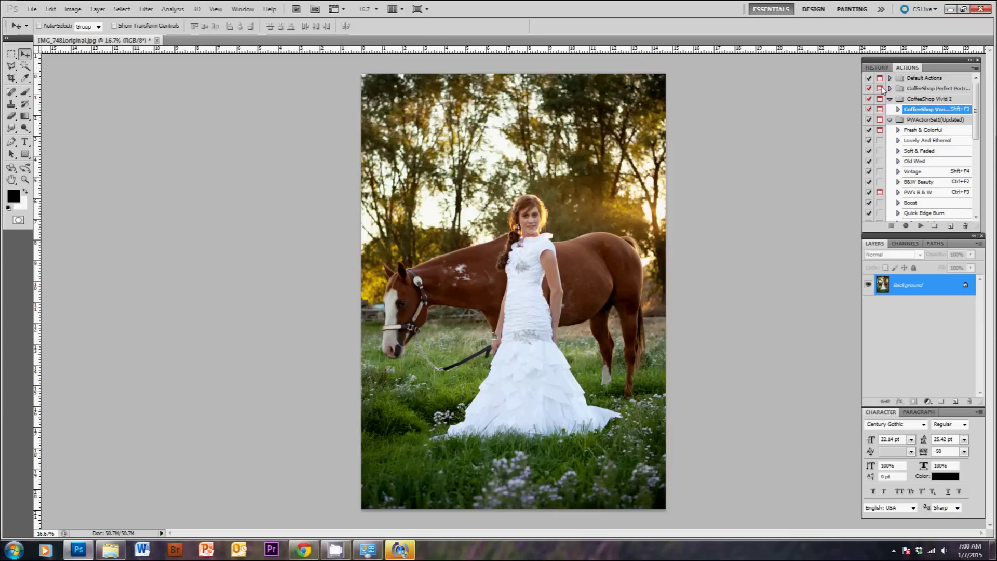
Revert the photo to the IMG_7481original.jpg snapshot in the History panel.
click(880, 68)
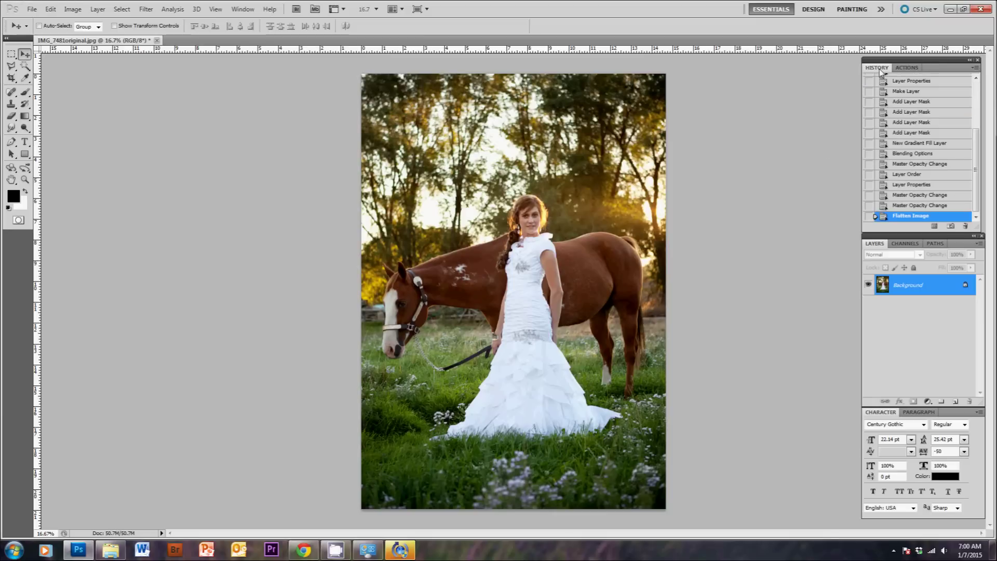
scroll(888, 104, up, 6)
click(908, 81)
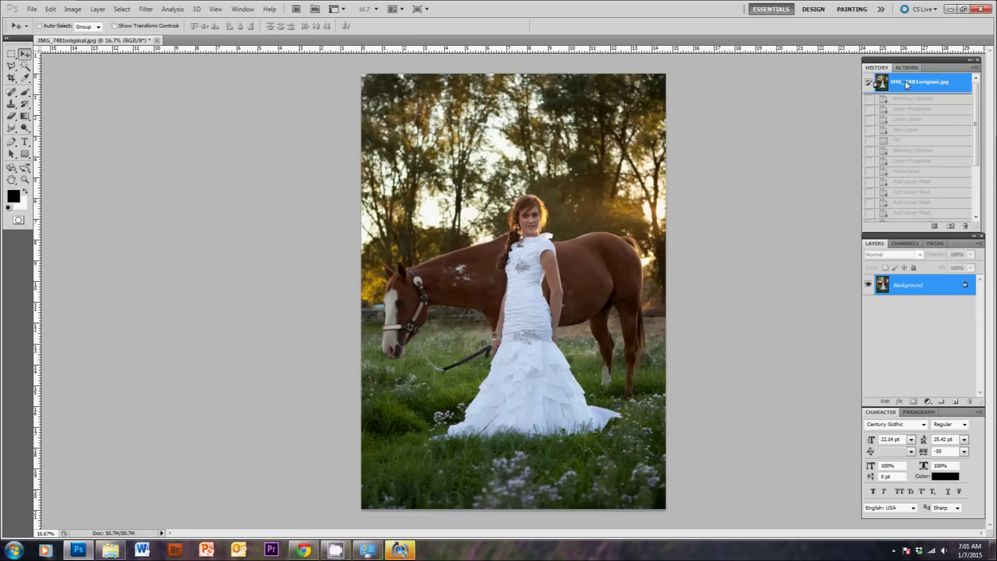
click(912, 69)
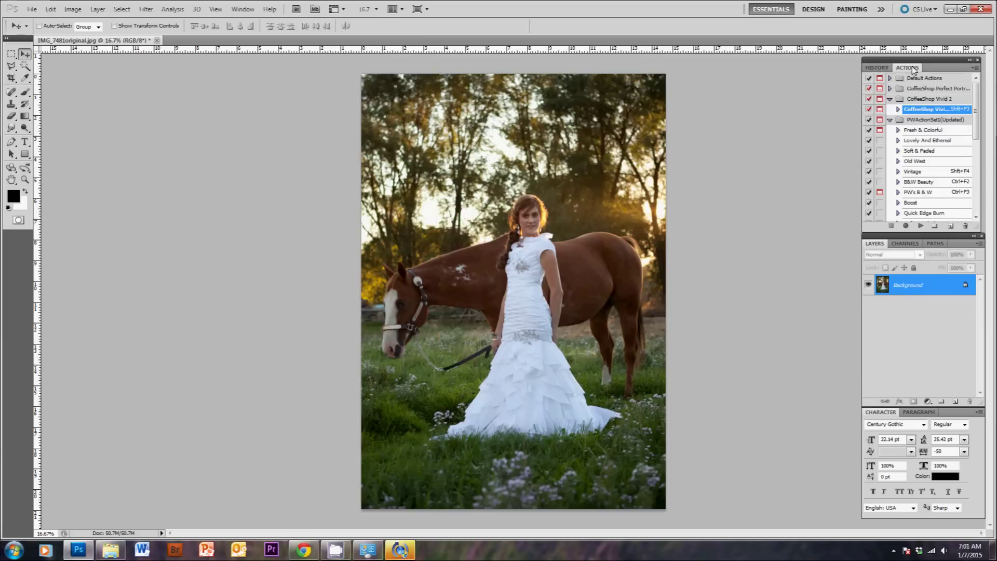
click(976, 69)
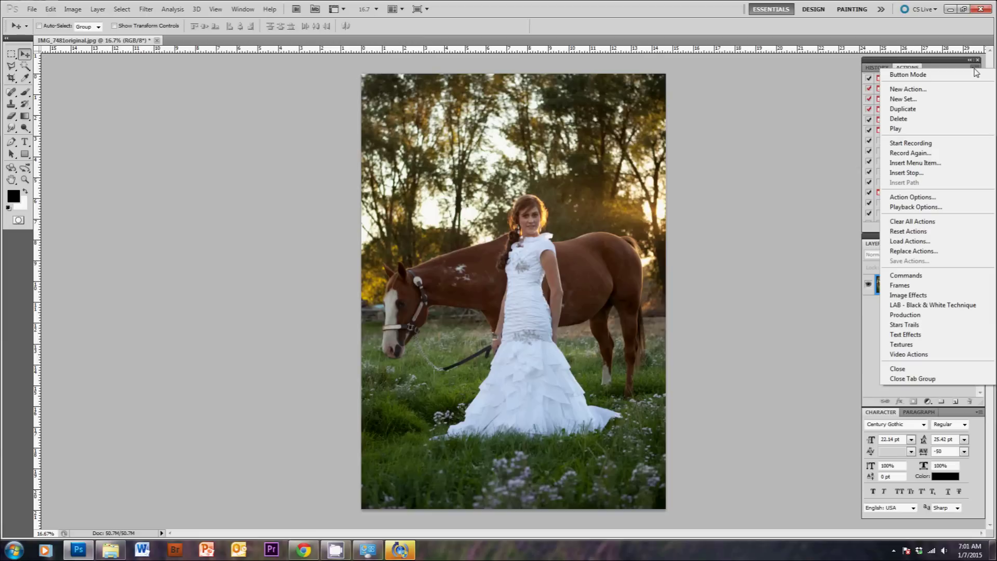
Add a new action 'Brighten' to the CoffeeShop Vivid 2 set and start recording.
click(904, 90)
drag(381, 128, 742, 229)
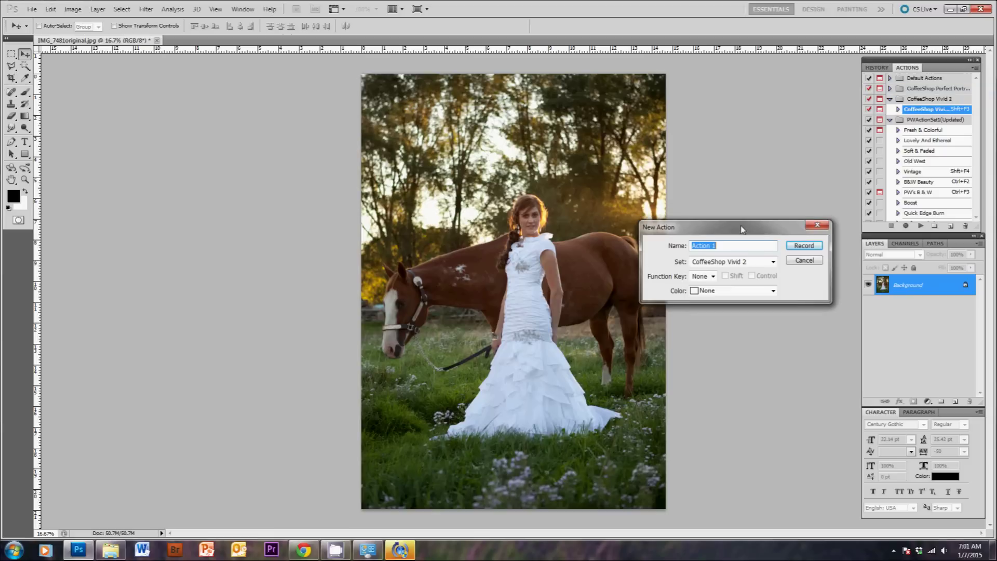
text(Brighten)
click(798, 248)
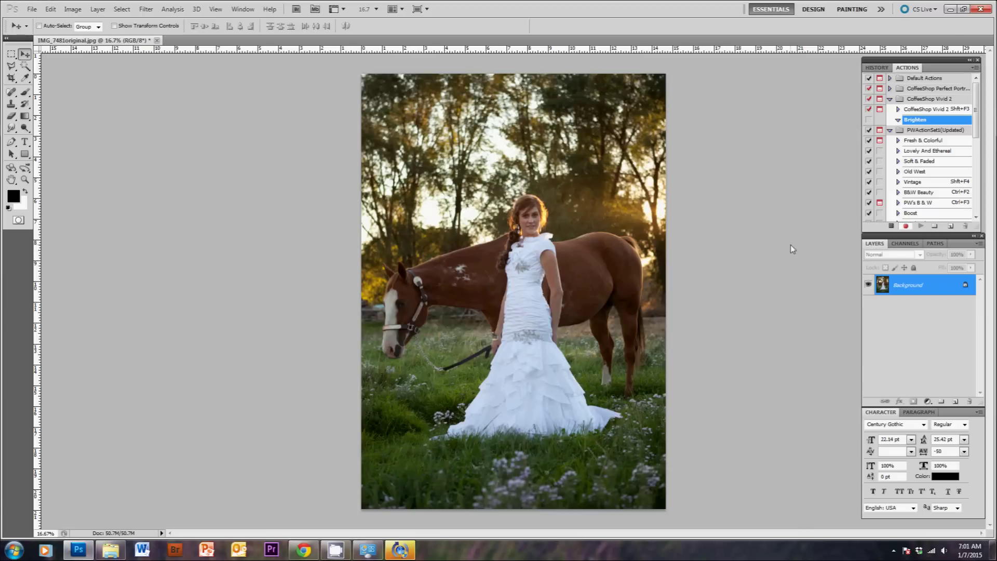
Duplicate the Background layer and set the copy to Screen blend mode at 29% opacity.
right_click(924, 285)
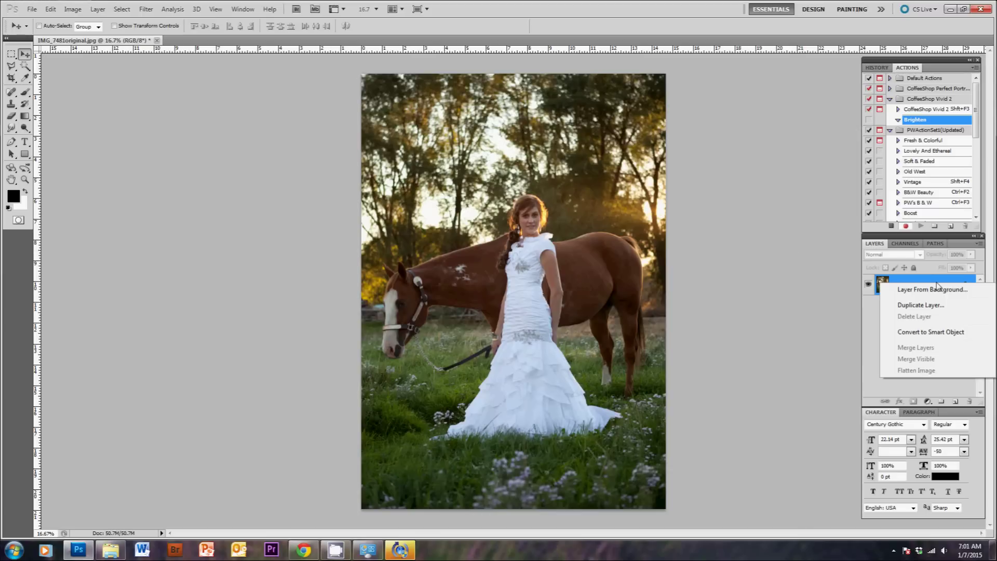
click(924, 309)
key(Return)
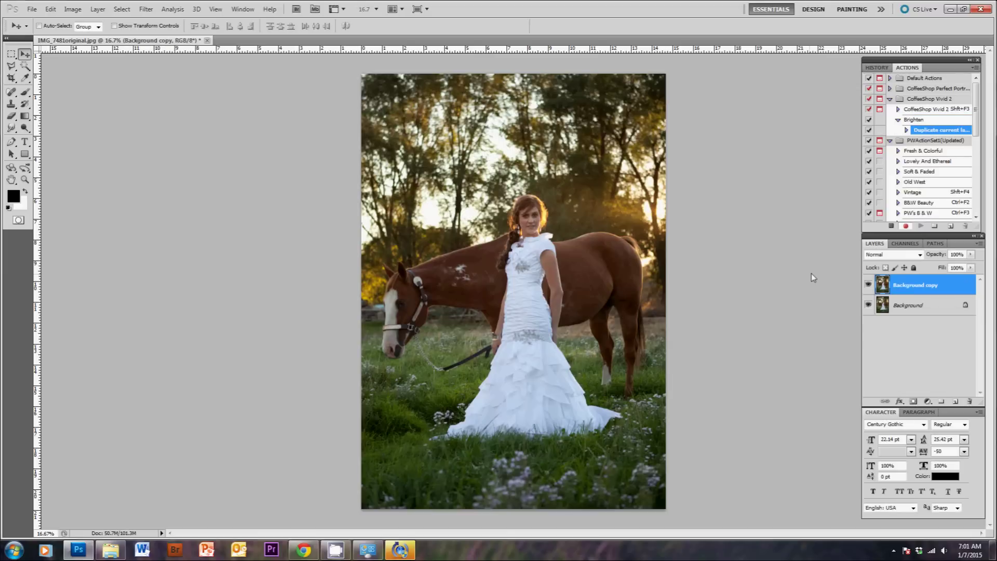
click(890, 257)
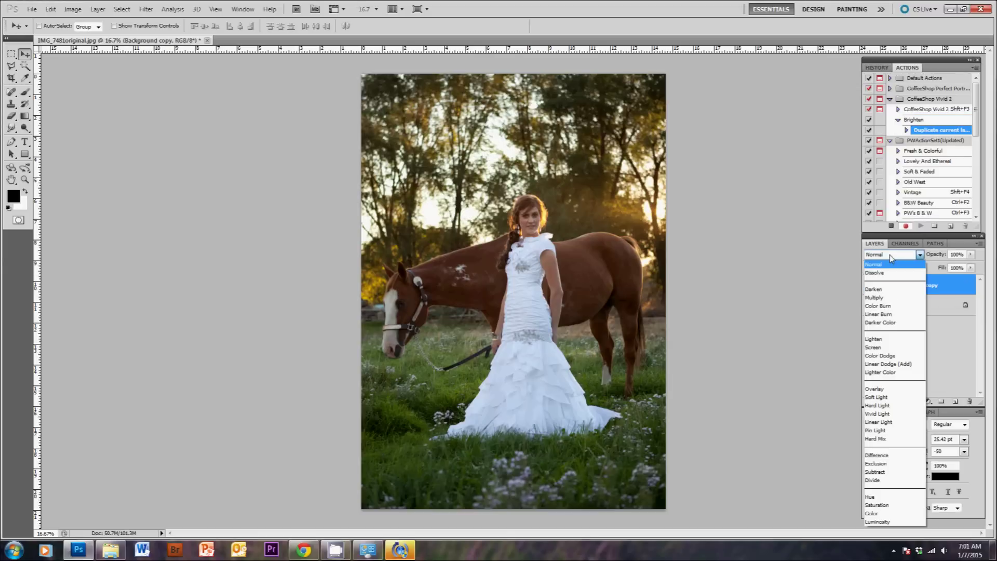
click(875, 347)
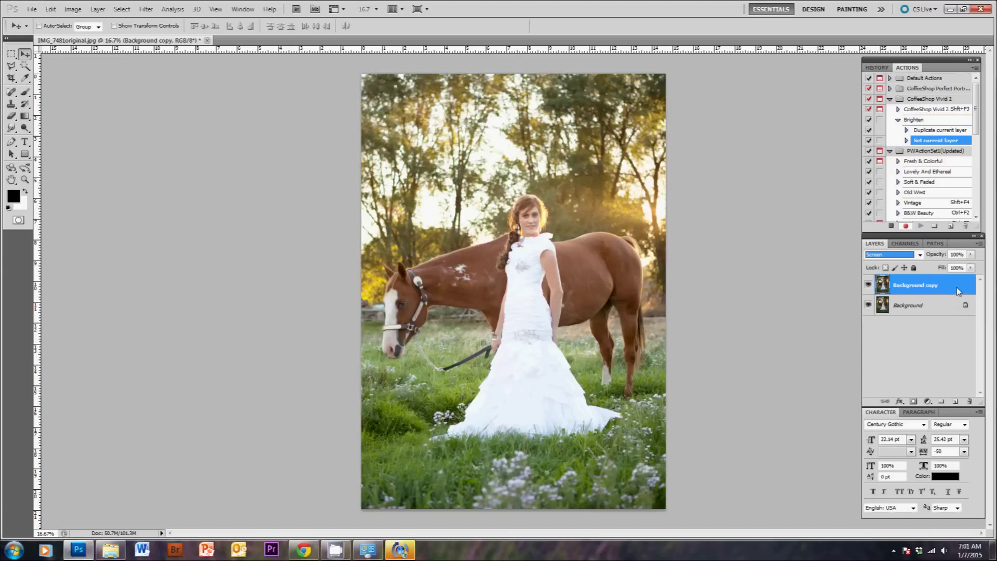
click(971, 254)
drag(972, 259, 935, 276)
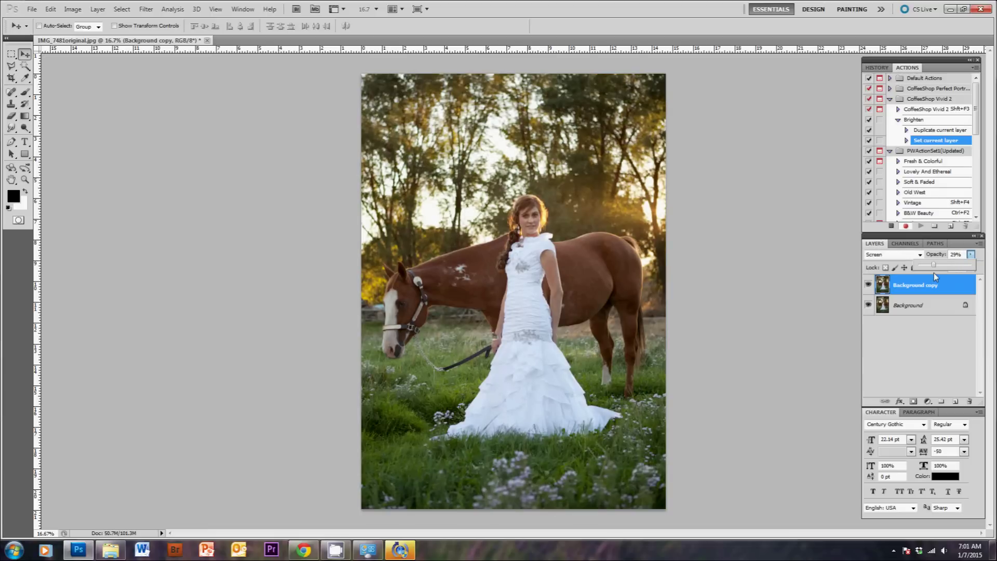
Stop recording and select the finished Brighten action.
click(976, 68)
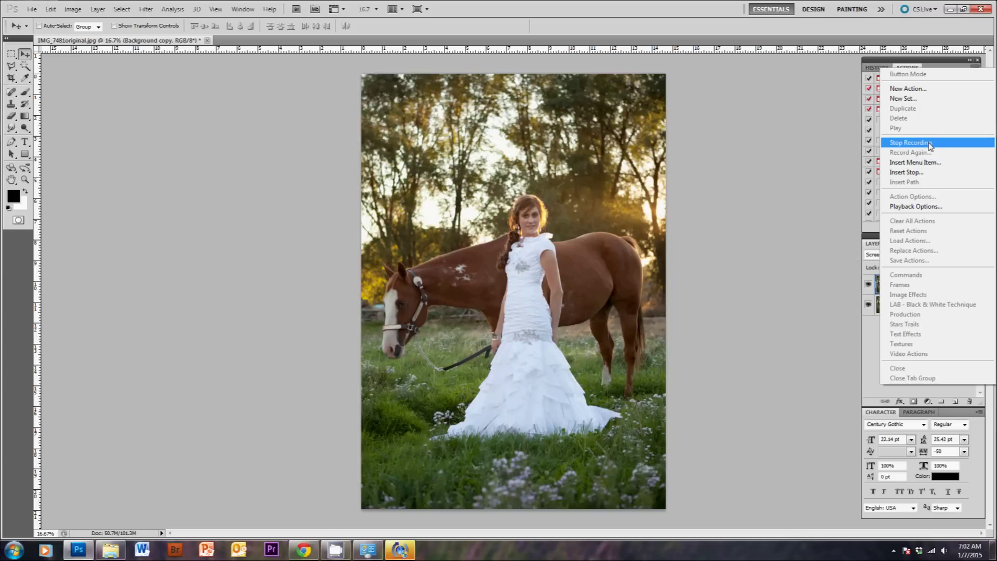
click(930, 145)
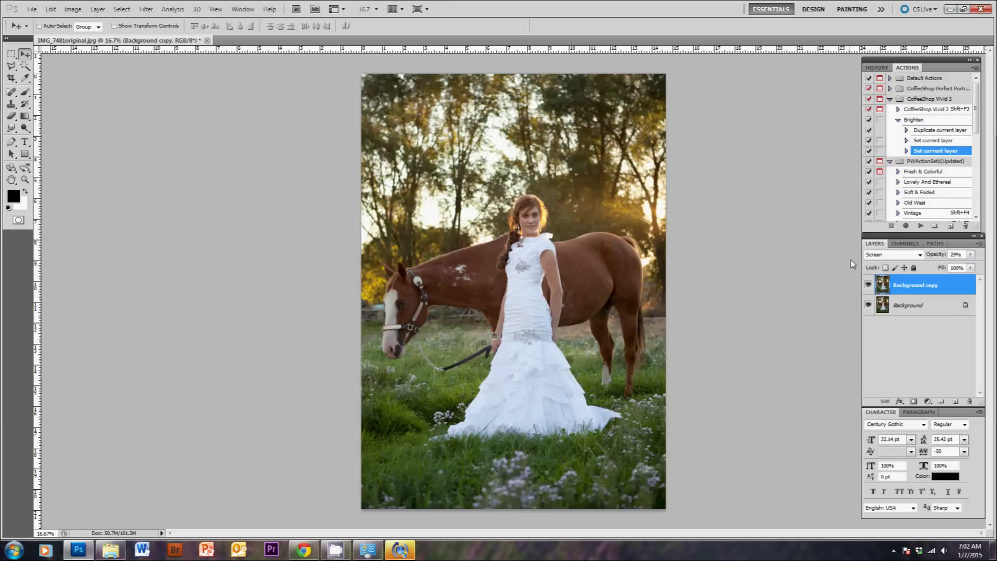
click(930, 120)
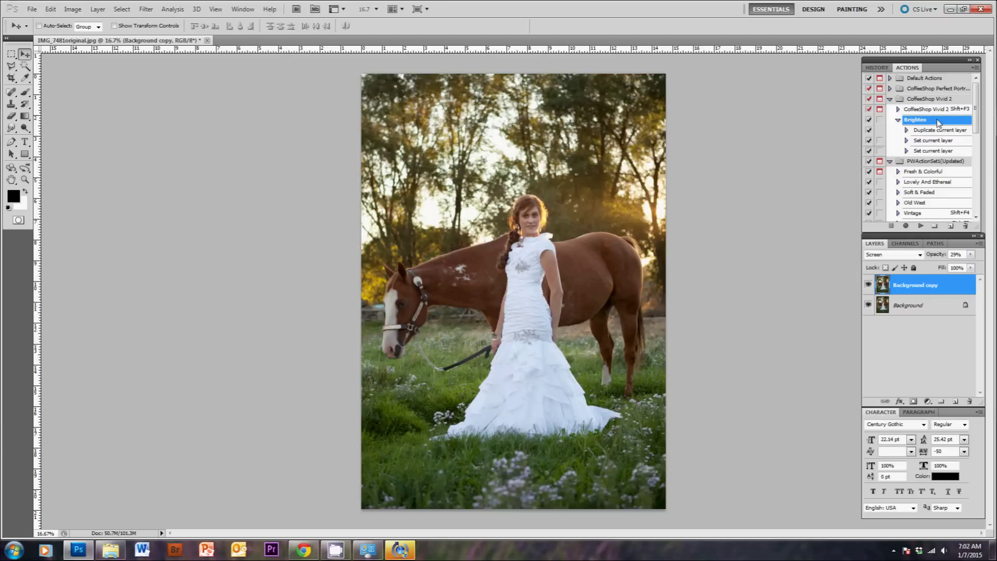
In the Brighten action's options, assign function key F3 with Shift and Control.
double_click(938, 122)
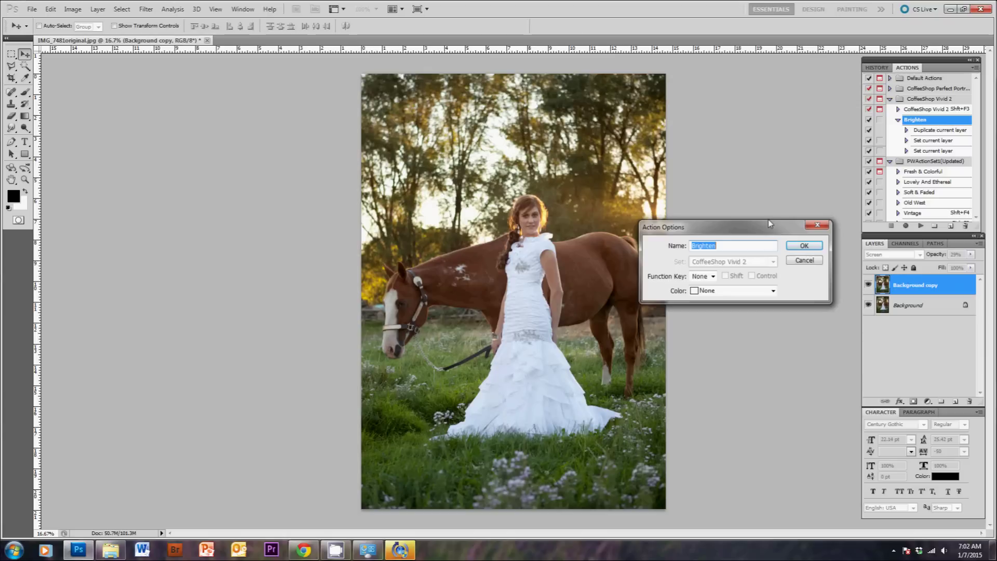
drag(761, 232, 757, 213)
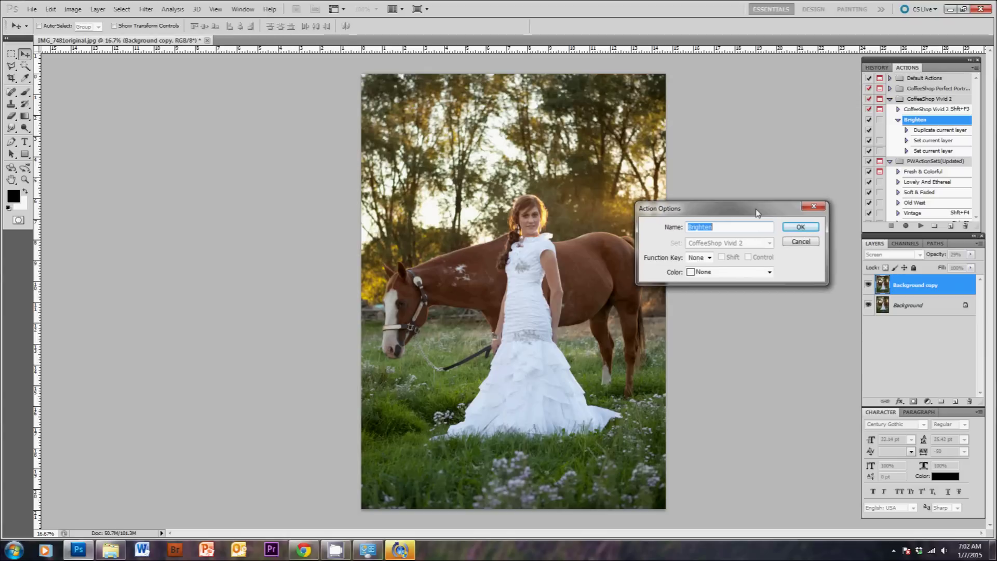
click(710, 258)
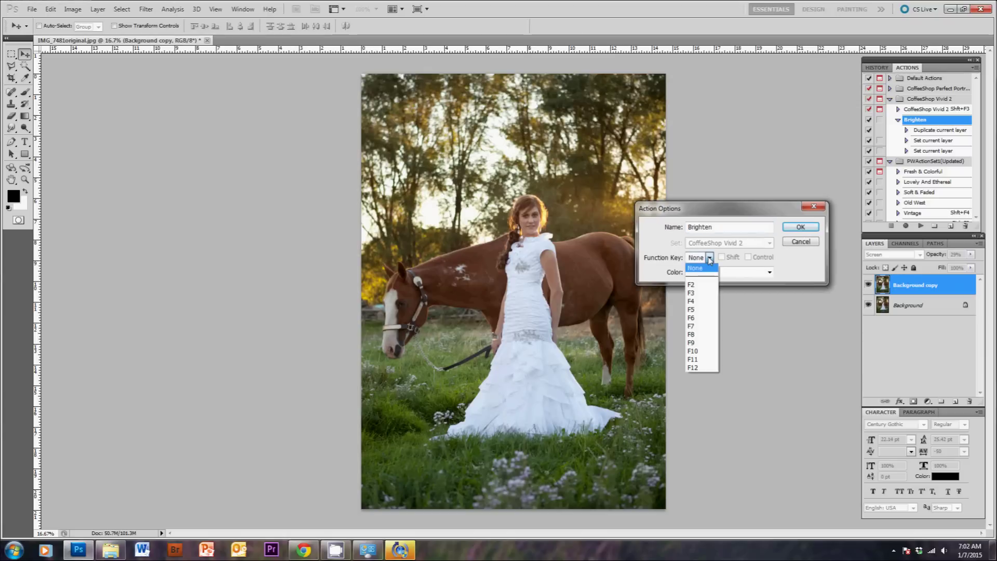
click(715, 273)
click(721, 257)
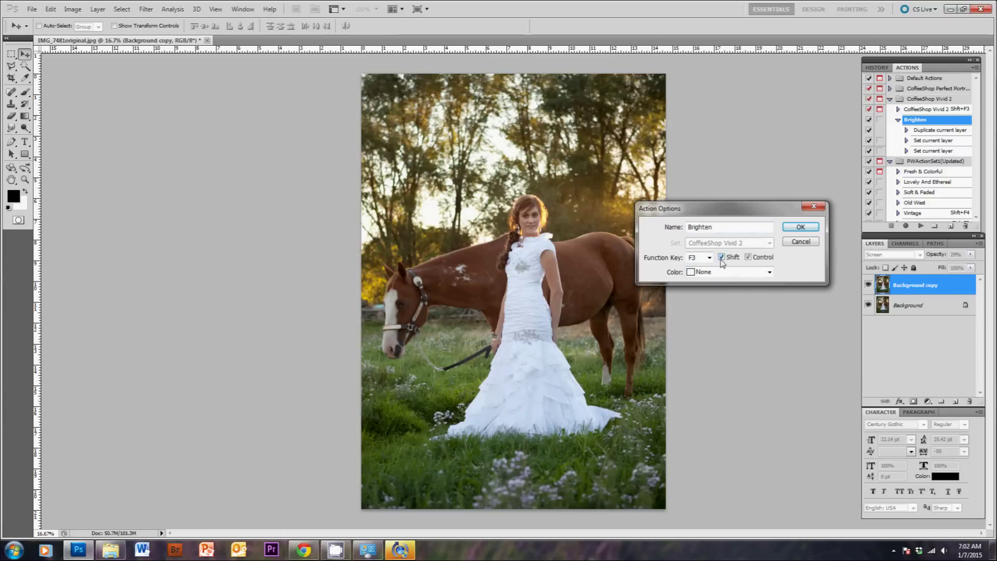
click(749, 257)
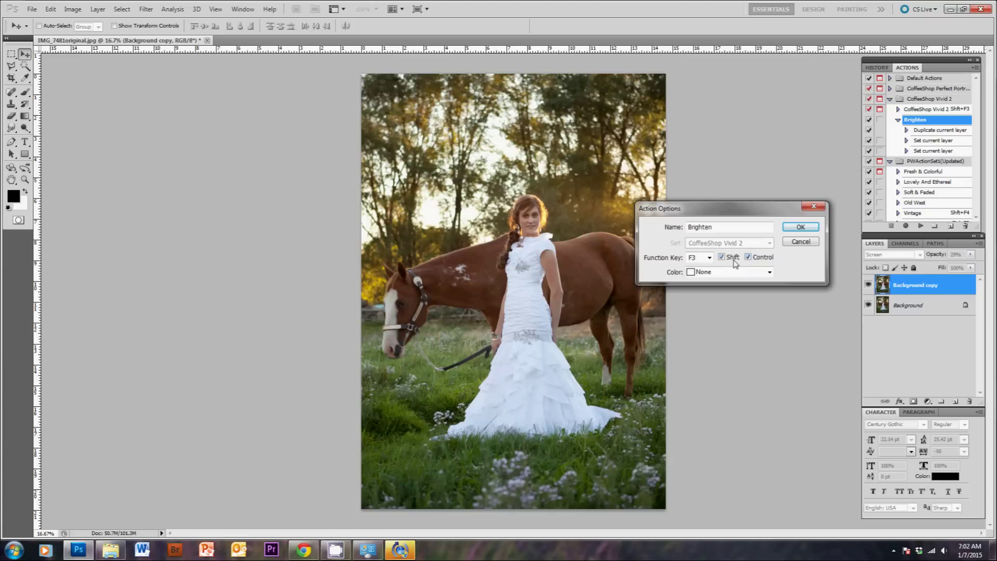
click(800, 227)
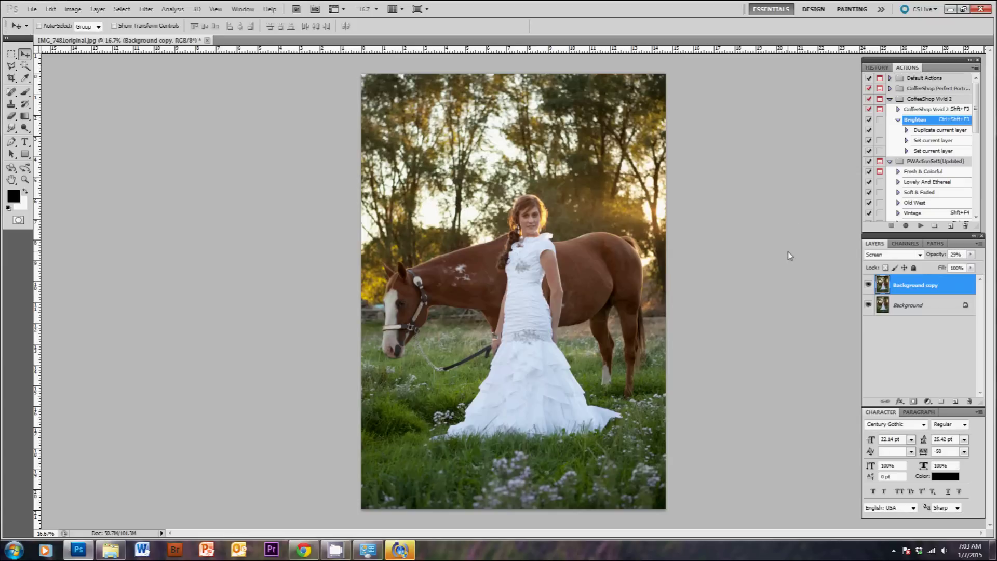